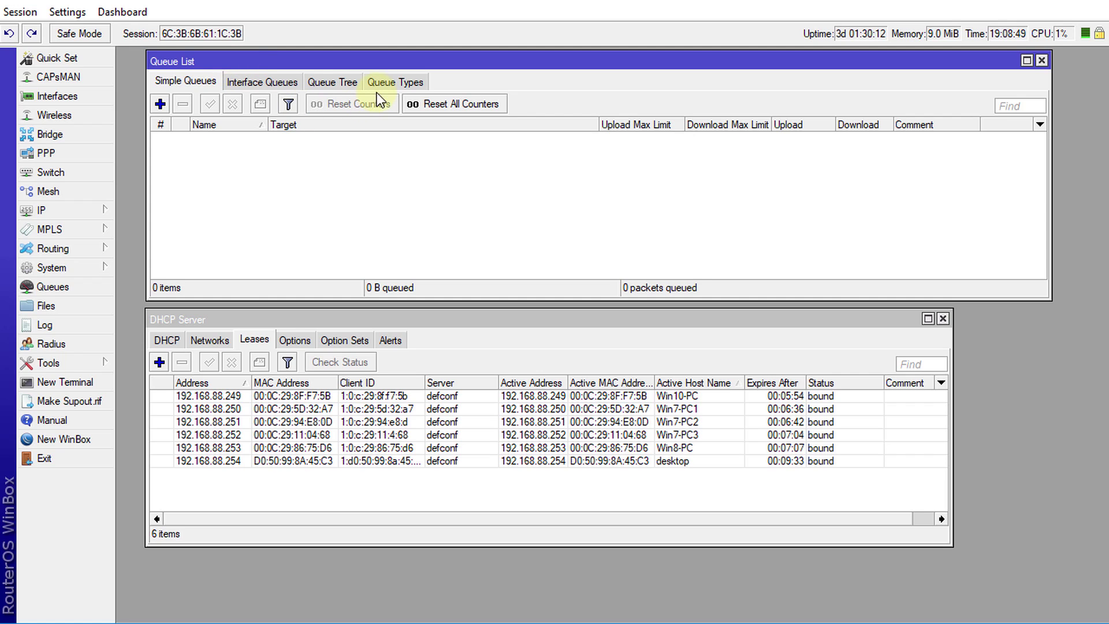
Duplicate the pcq-download-default queue type and name the copy pcp-download-3M.
left_click(389, 86)
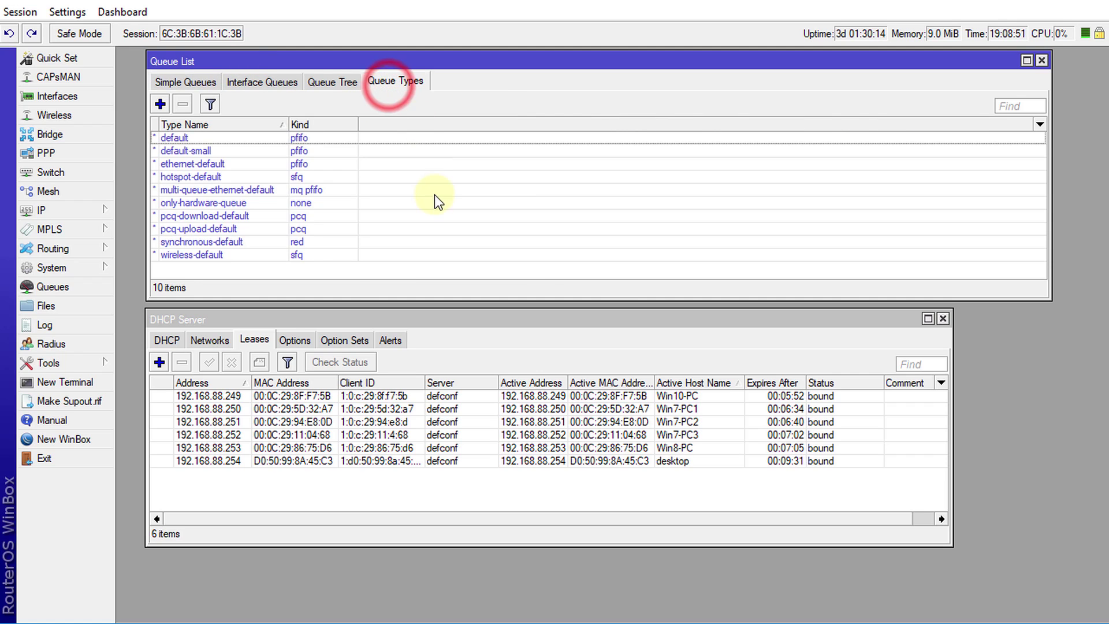
left_click(191, 219)
double_click(250, 217)
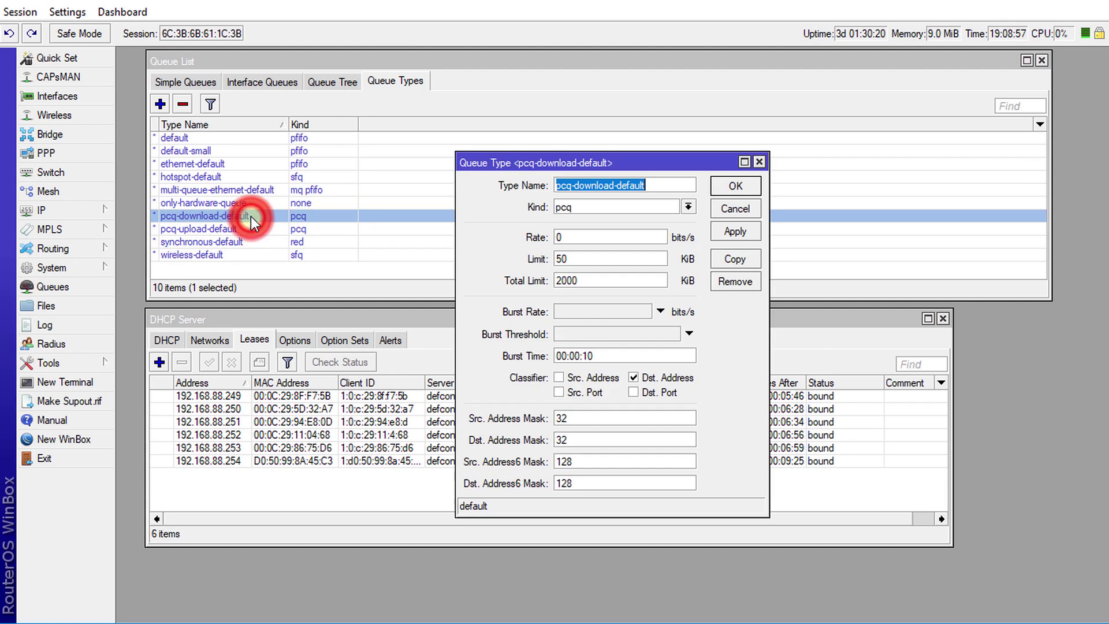
left_click(730, 260)
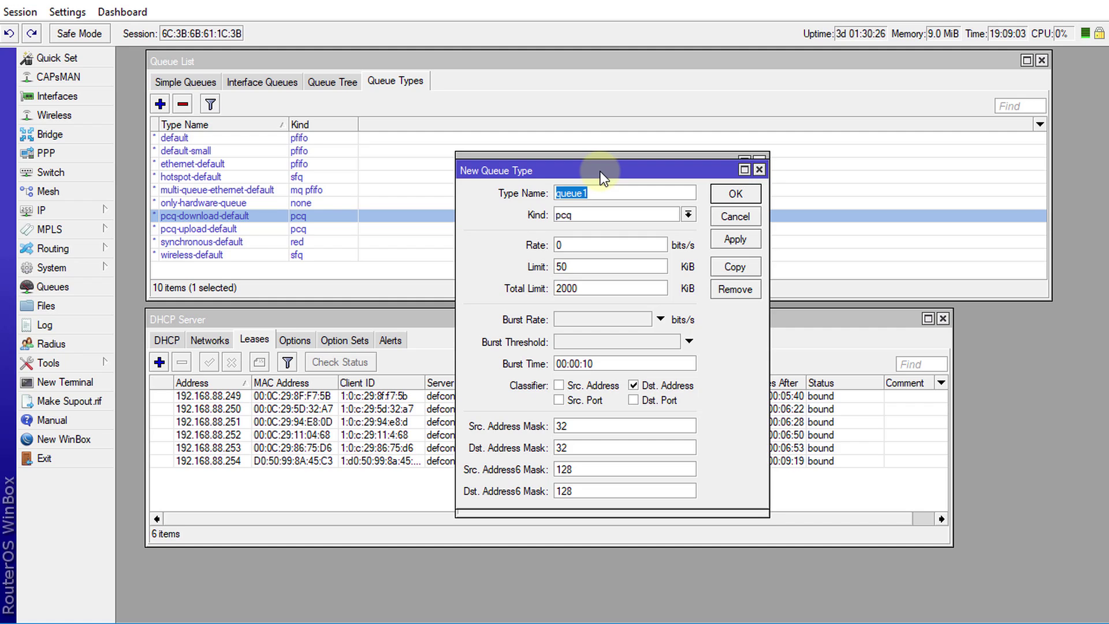
type("pcp-")
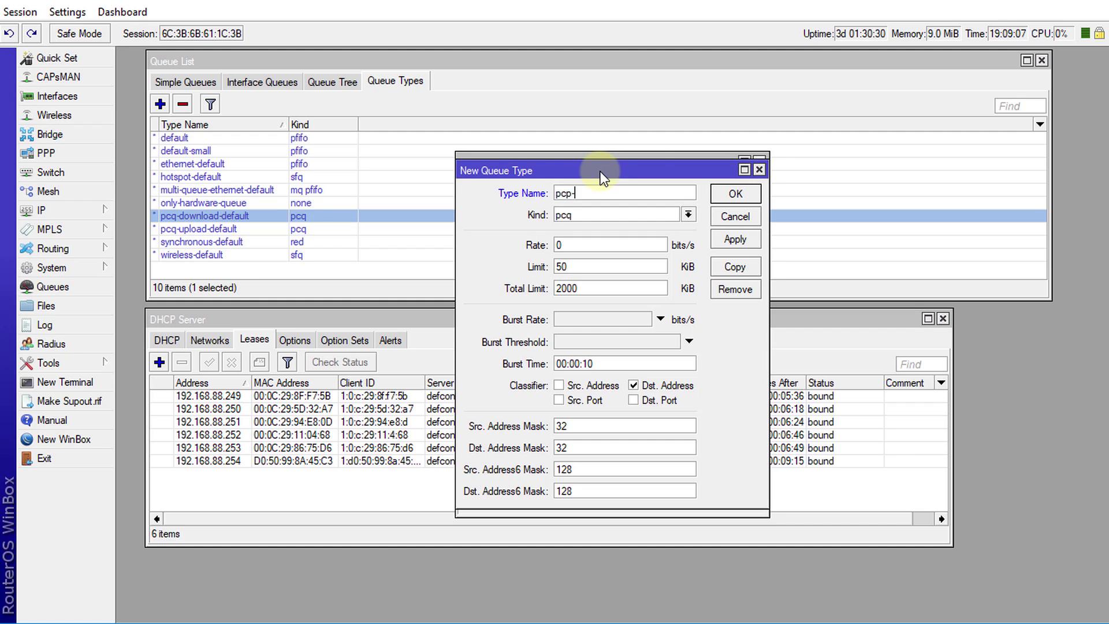
type("downlo")
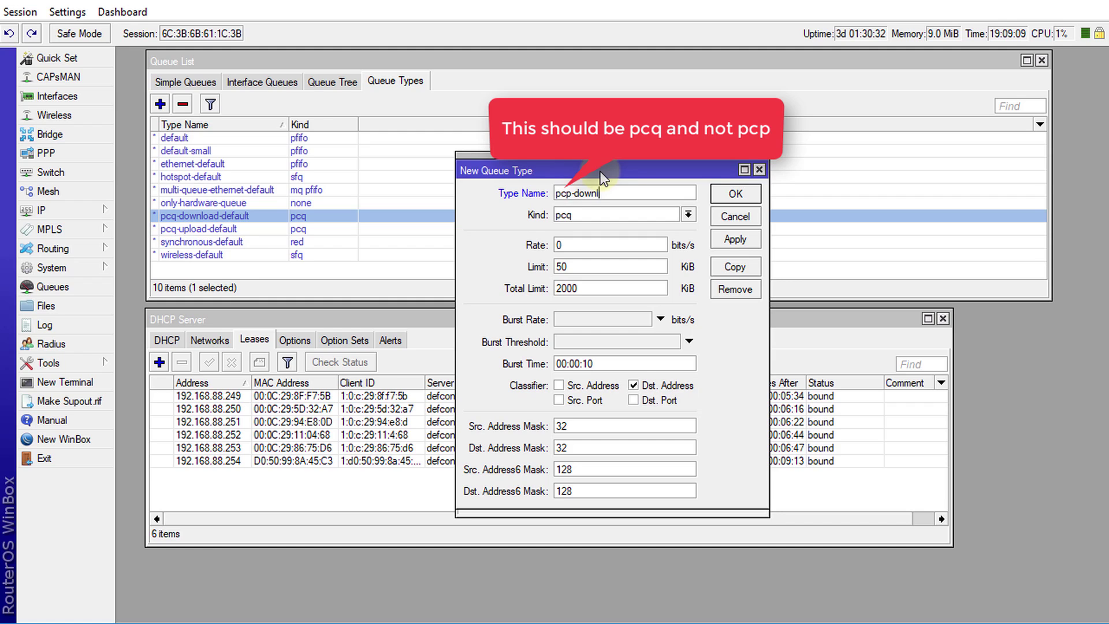
type("ad-")
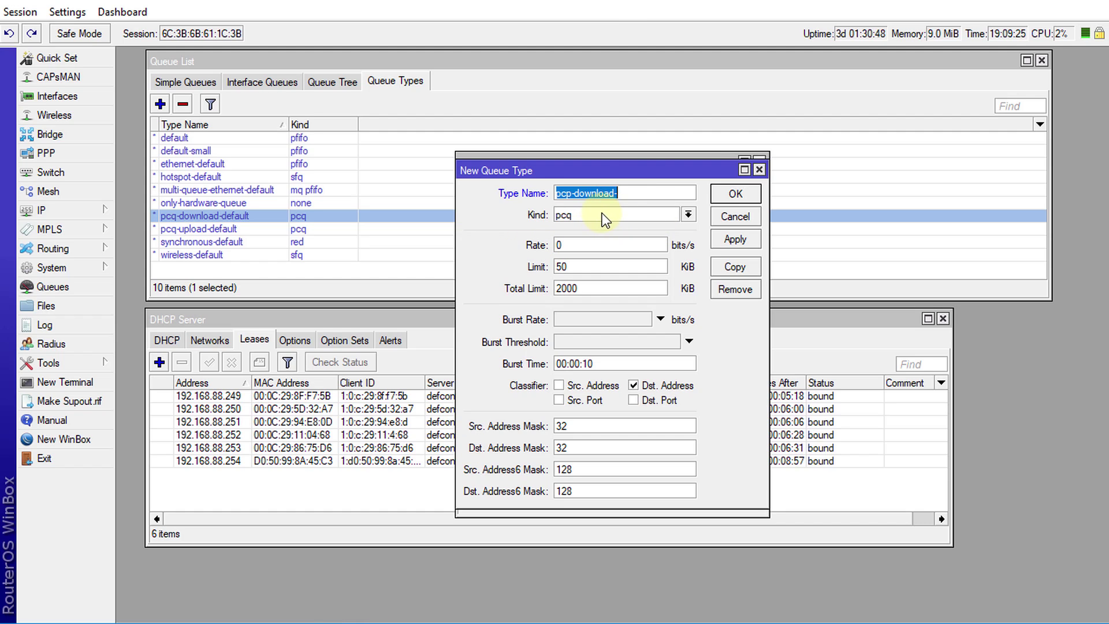
left_click(637, 194)
type("3")
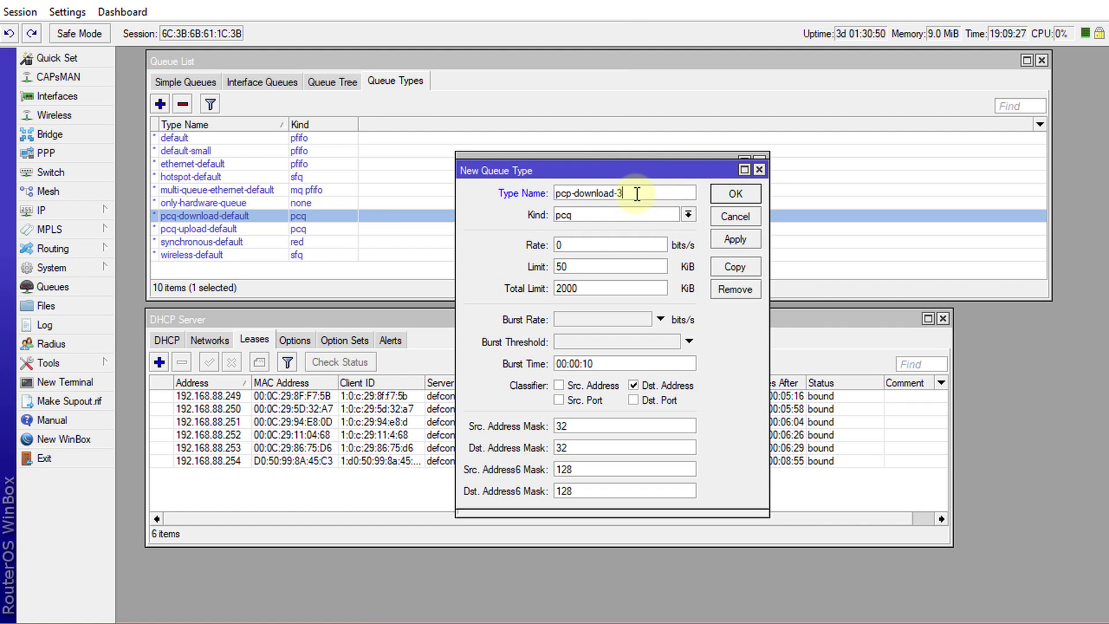
type("M")
Set the new download queue type's rate to 3M, save it, and close the default download type.
double_click(578, 247)
key("BackSpace")
type("#")
key("BackSpace")
type("3M")
left_click(738, 193)
left_click(732, 183)
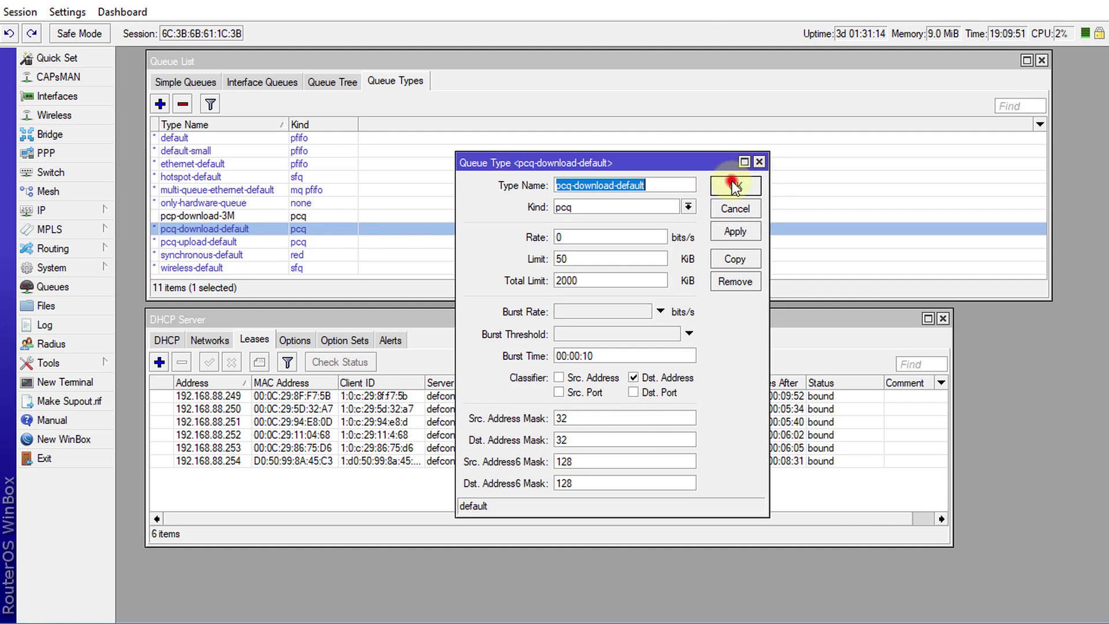
Duplicate the pcq-upload-default queue type and name the copy pcq-upload-256k.
double_click(199, 239)
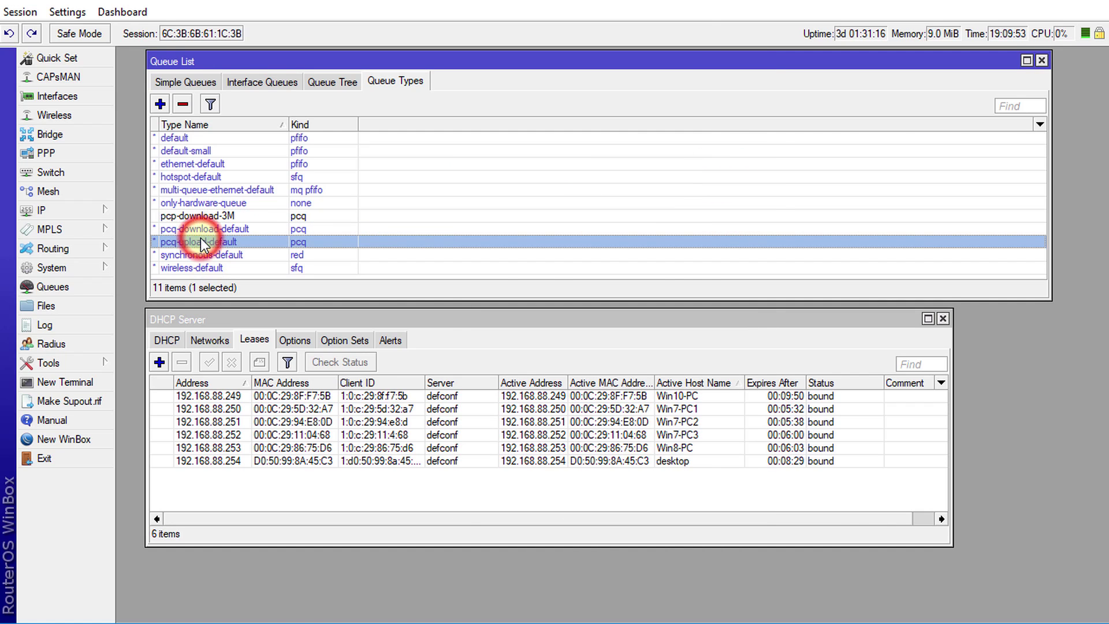
left_click(730, 259)
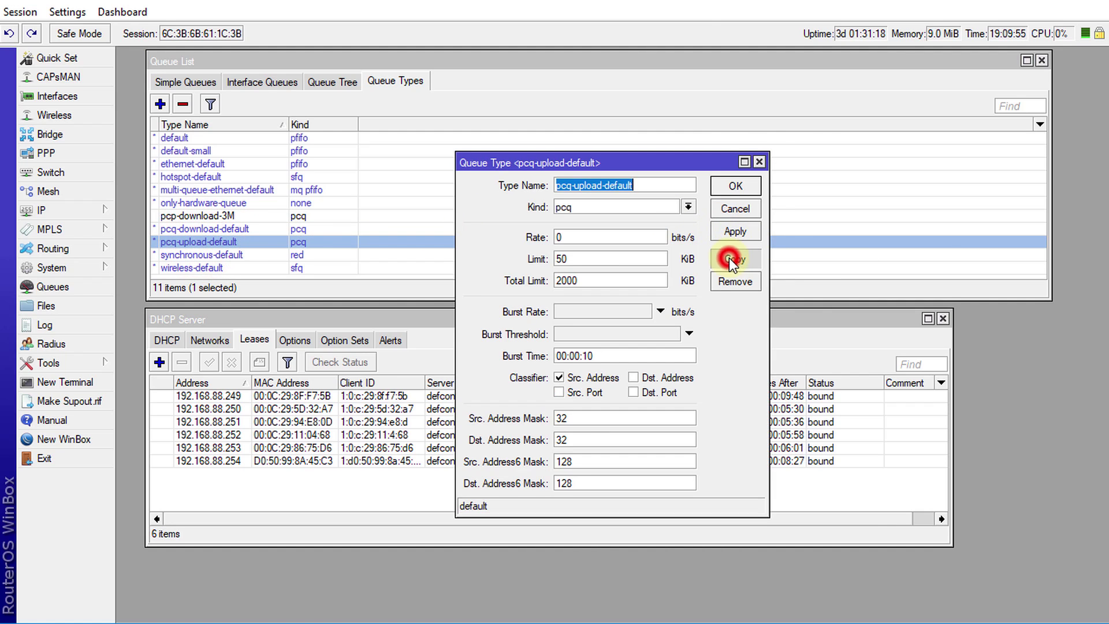
left_click_drag(614, 181, 639, 249)
left_click(604, 185)
left_click_drag(604, 185, 556, 185)
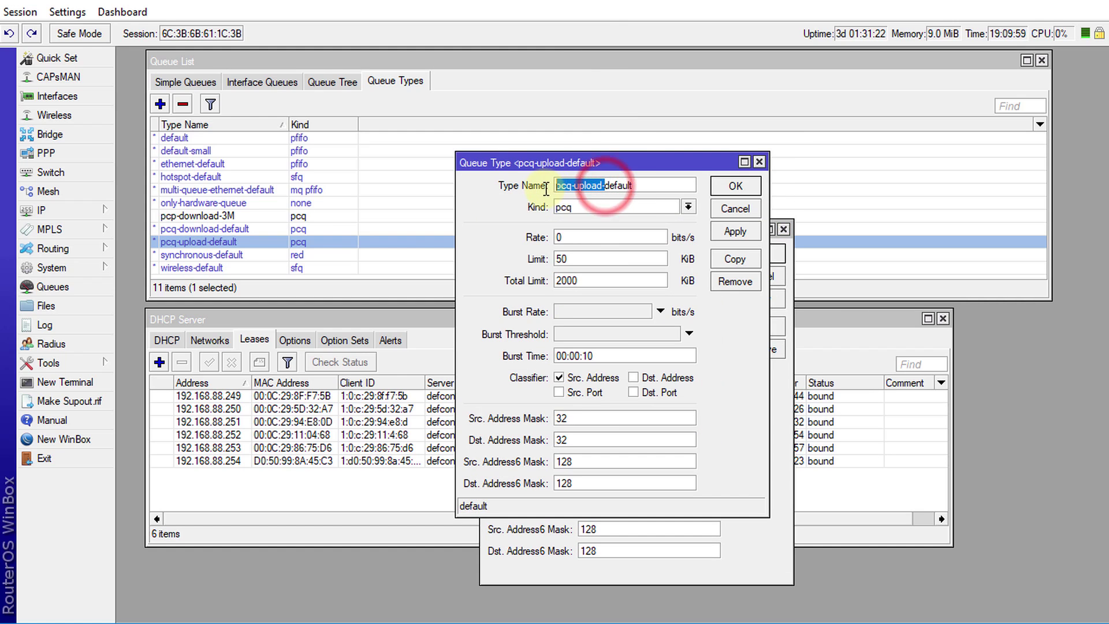
left_click(783, 507)
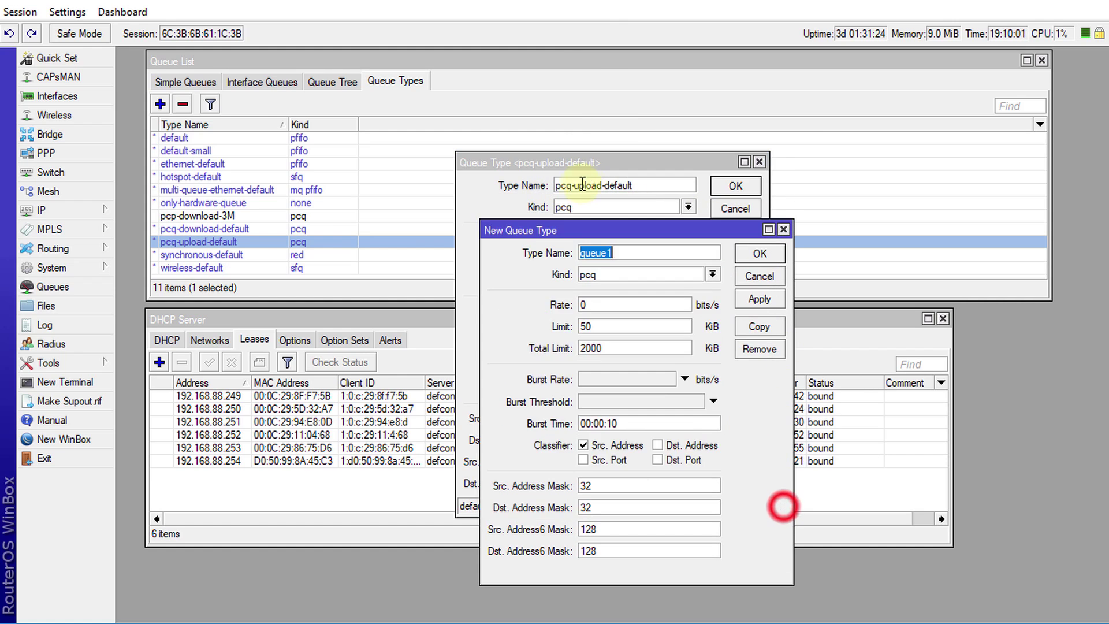
key("ctrl+v")
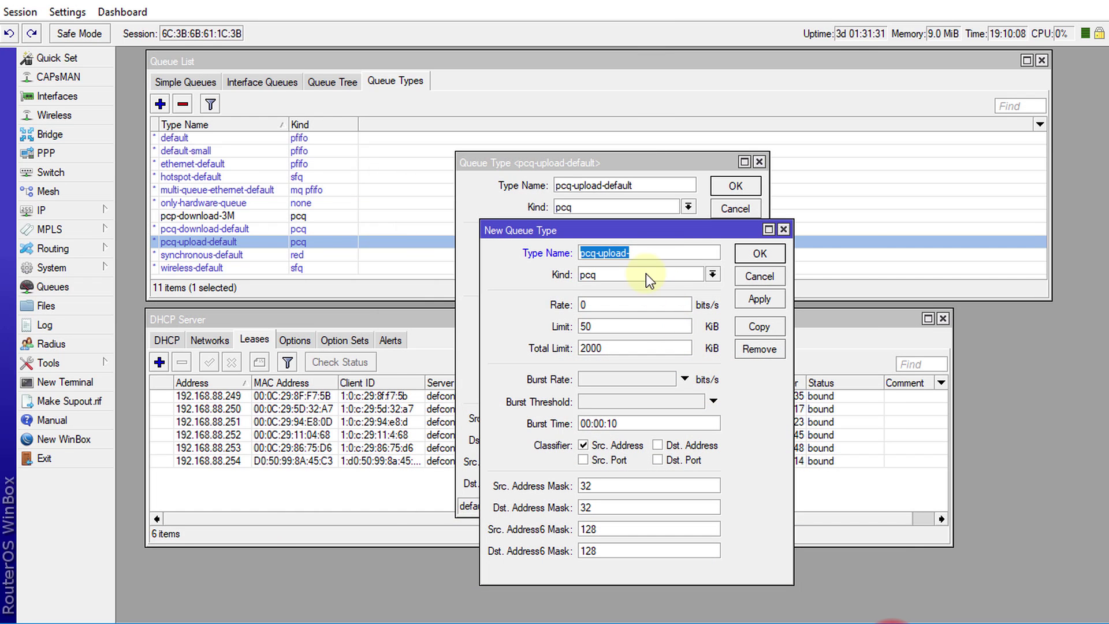
left_click(664, 252)
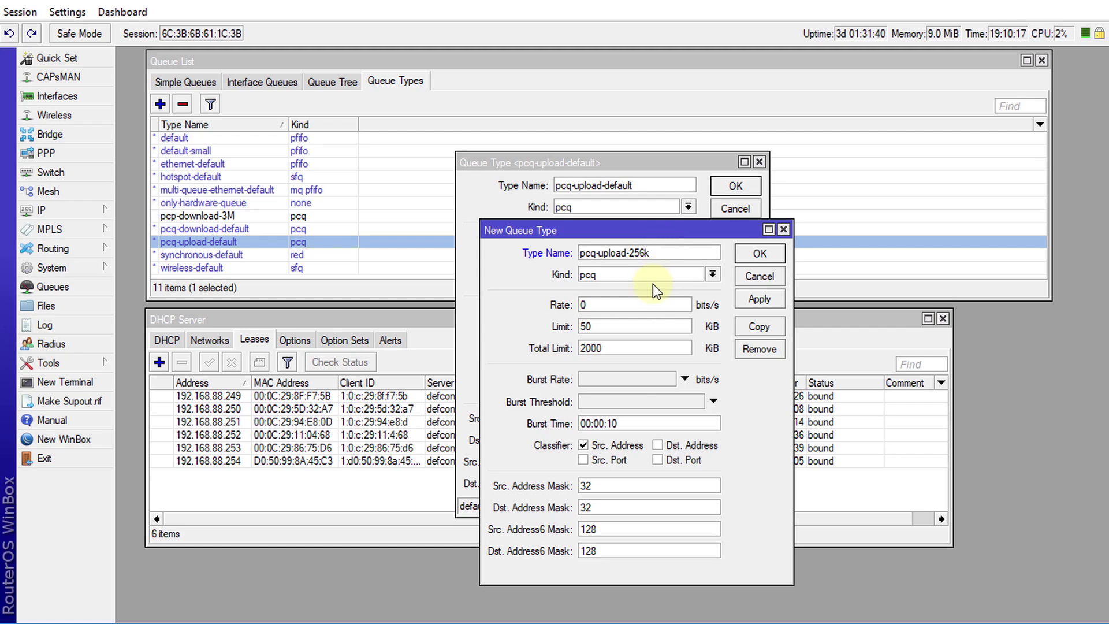
Set the new upload queue type's rate to 256k, save it, and close the default upload type.
double_click(639, 252)
left_click(619, 310)
key("BackSpace")
type("256k")
left_click(757, 254)
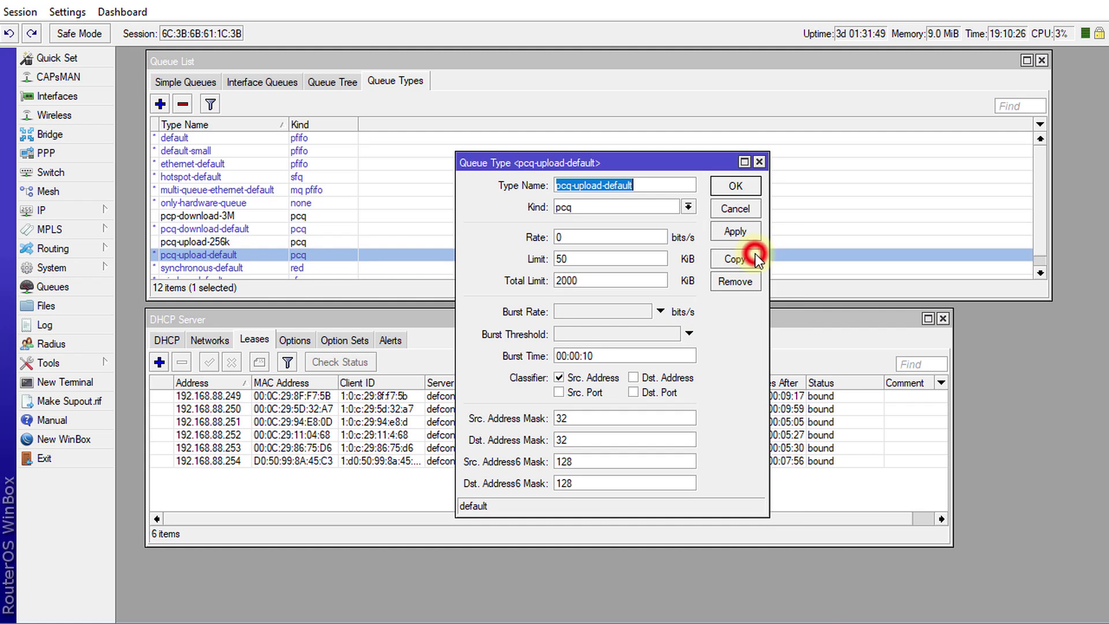
left_click(720, 185)
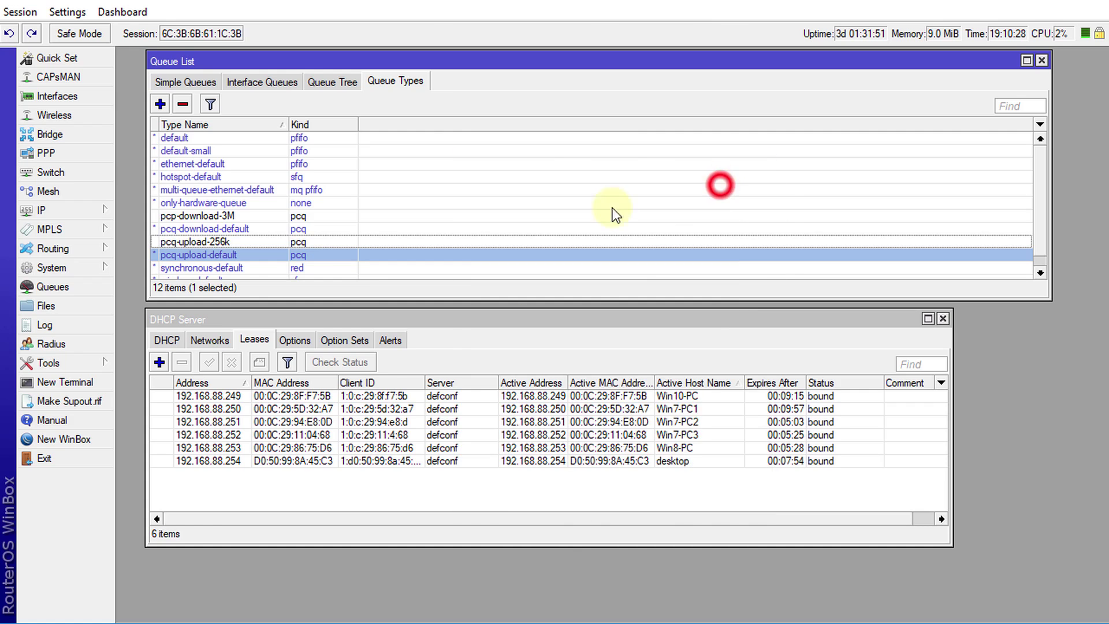
left_click(225, 243)
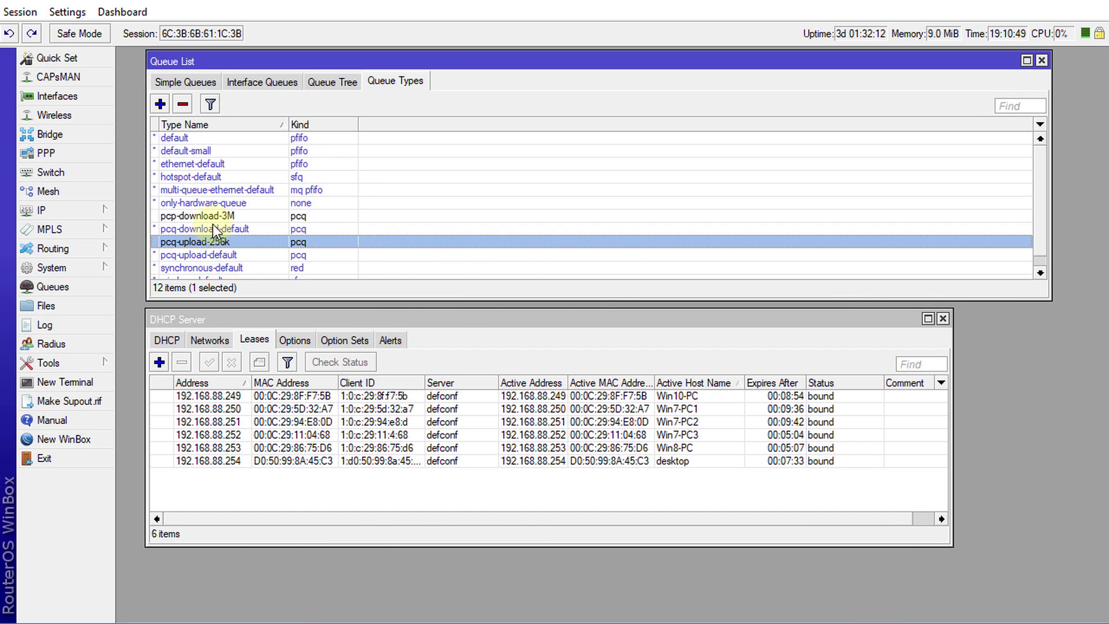
Duplicate the pcp-download-3M queue type as pcp-download-2M with a rate of 2M and save it.
double_click(217, 215)
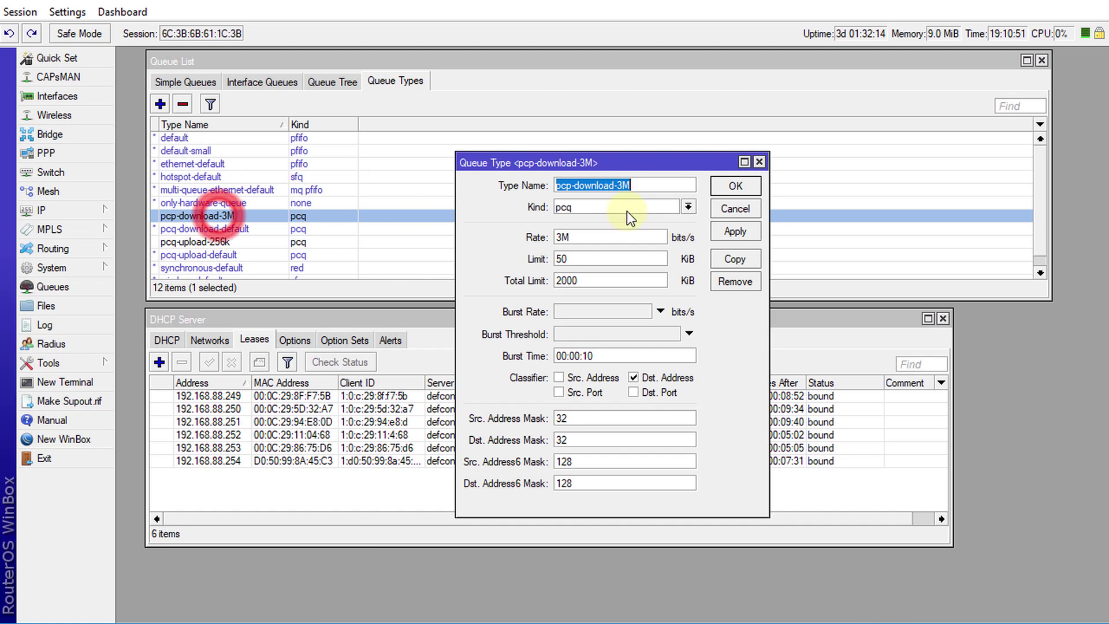
left_click(737, 259)
key("End")
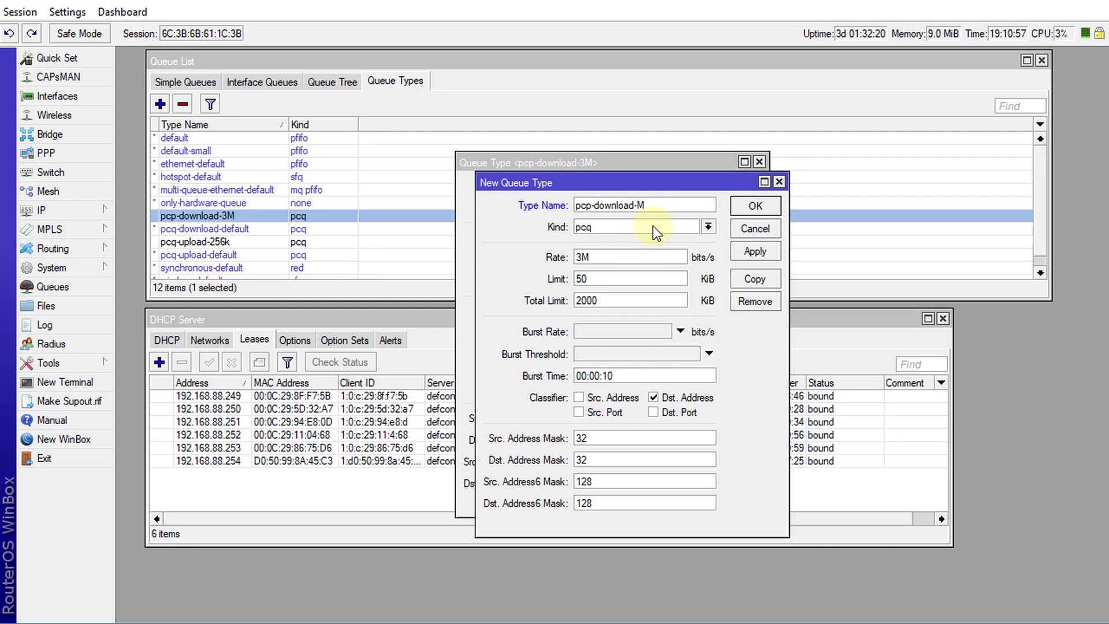
left_click_drag(584, 257, 554, 260)
type("2")
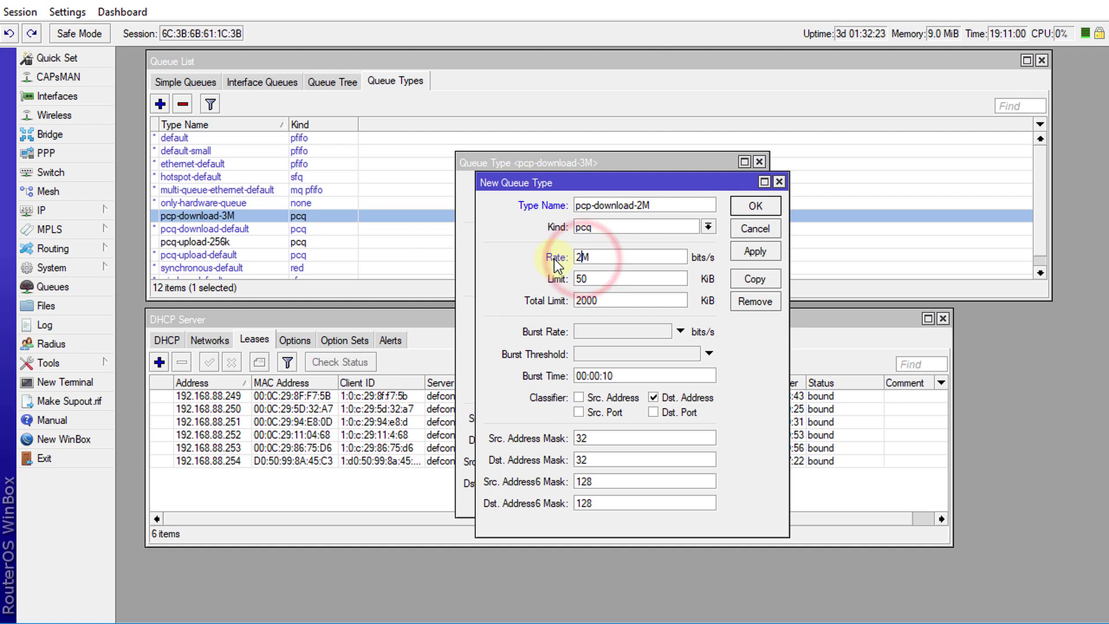
left_click(757, 208)
left_click(743, 202)
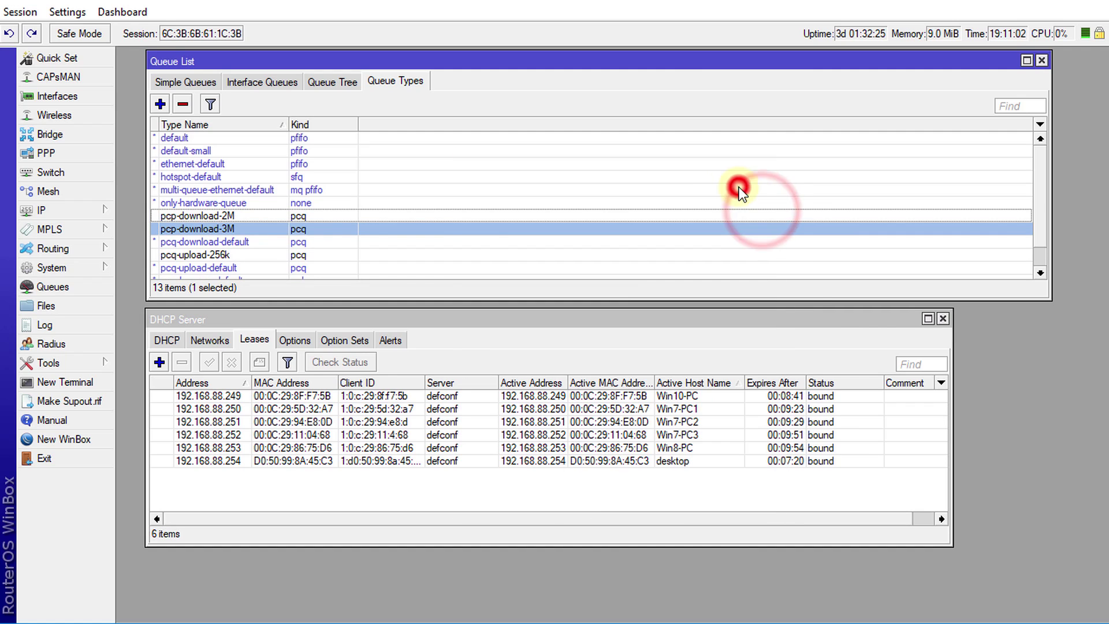
Duplicate the pcq-upload-256k queue type and name the copy pcq-upload-128k.
double_click(228, 256)
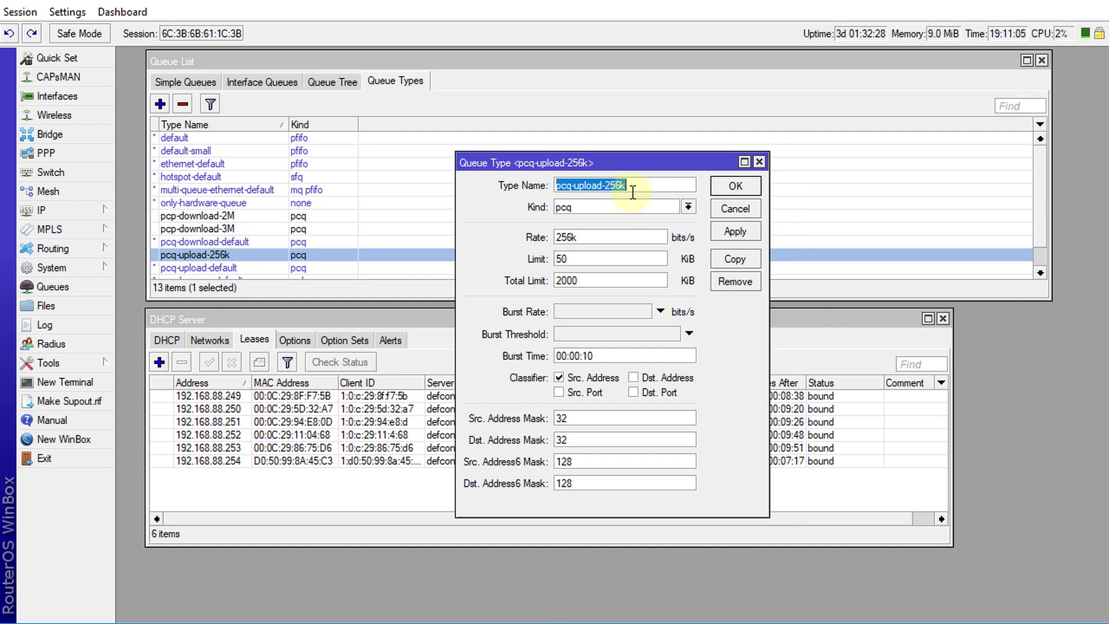
left_click(735, 261)
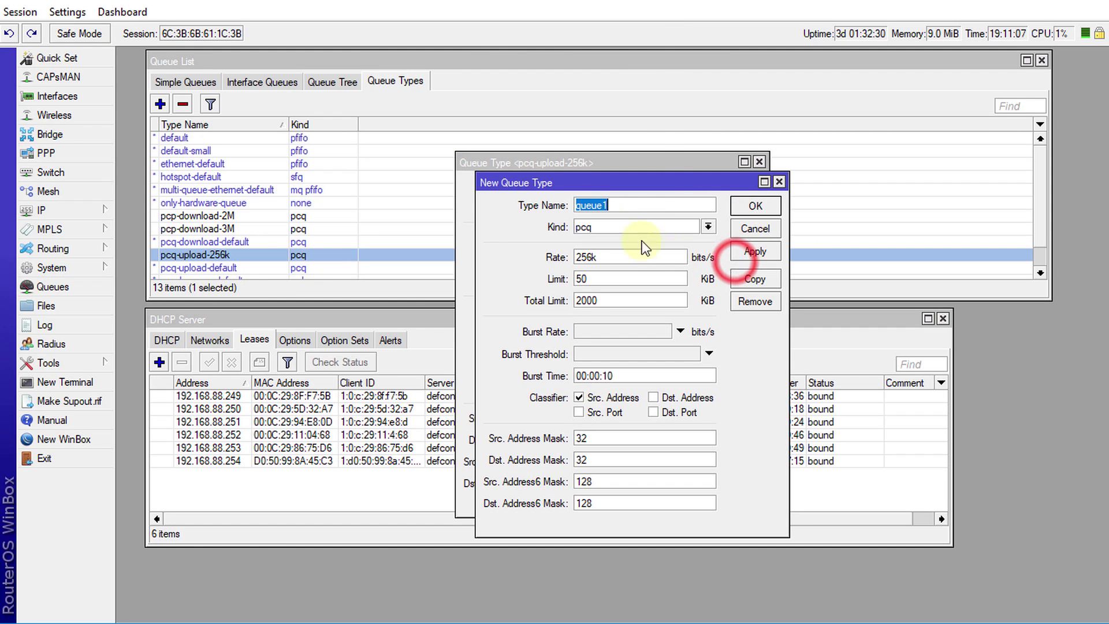
left_click(640, 205)
key("BackSpace")
key("BackSpace")
key("BackSpace")
type("128")
Set the rate of pcq-upload-128k to 128k, save it, and close the 256k upload type.
left_click_drag(597, 257, 547, 260)
type("1k")
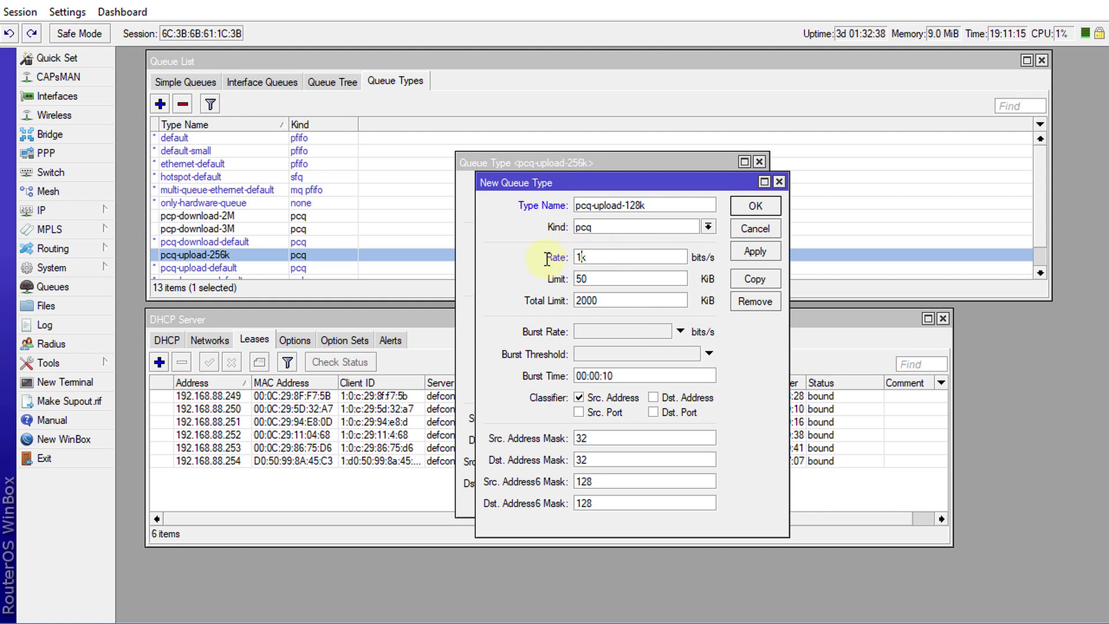
type("28")
left_click(751, 265)
left_click(755, 206)
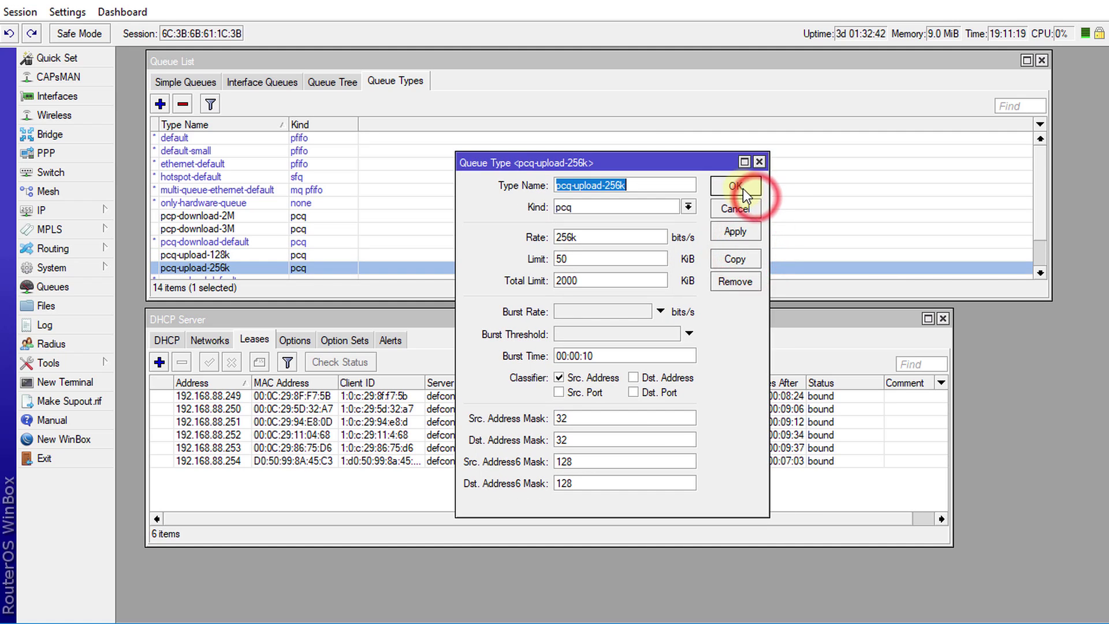
left_click(742, 189)
scroll(310, 196, "down", 1)
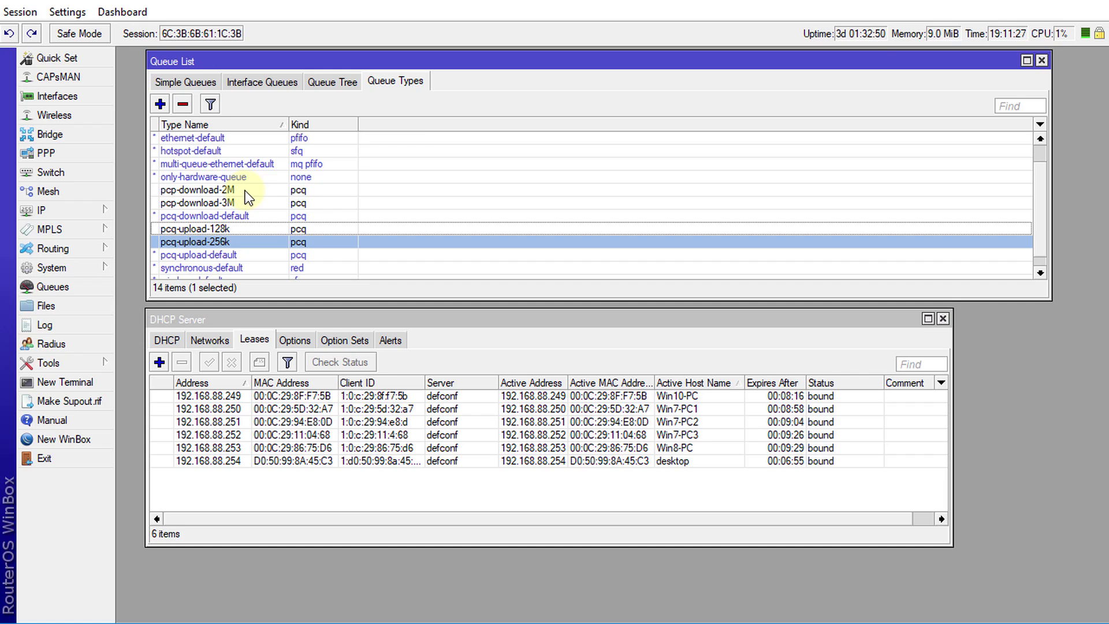
Start a new simple queue and name it Group1.
left_click(198, 84)
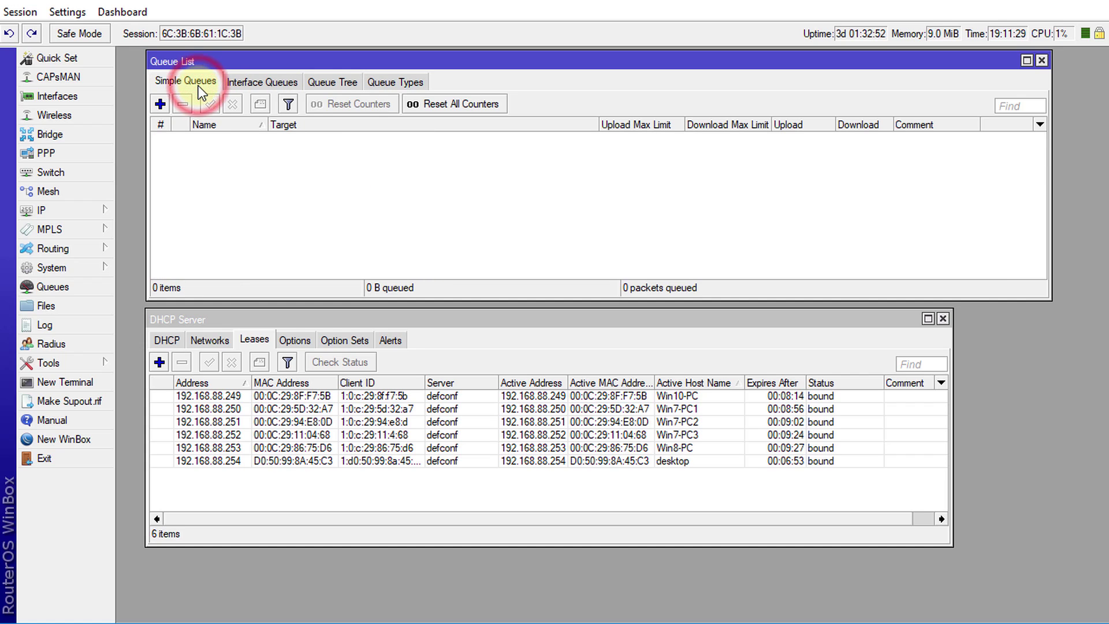
left_click(161, 105)
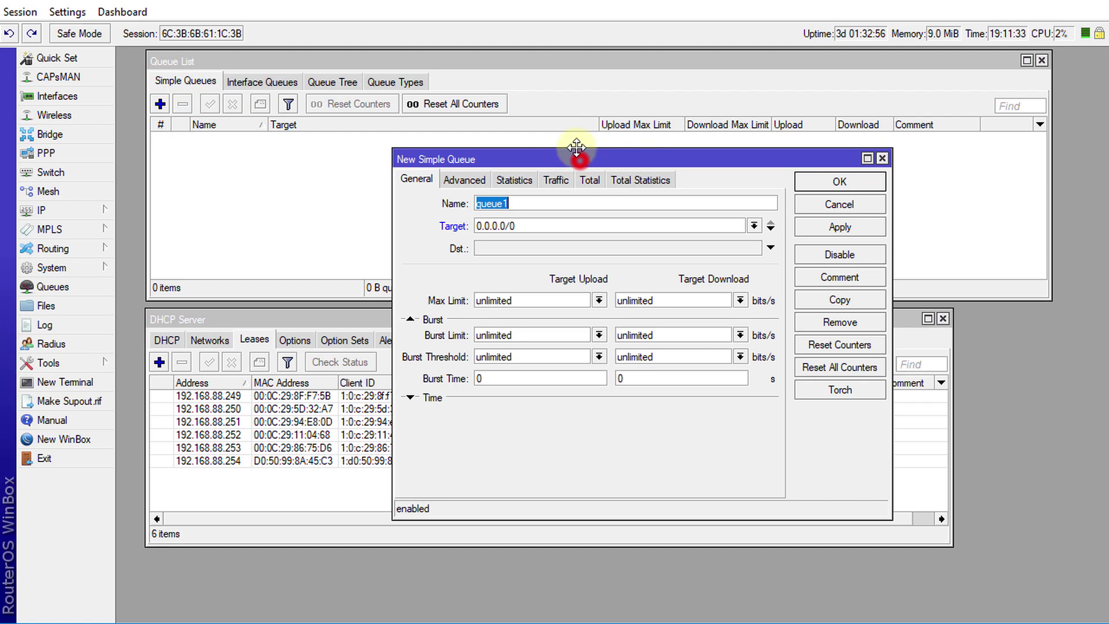
left_click_drag(579, 160, 566, 126)
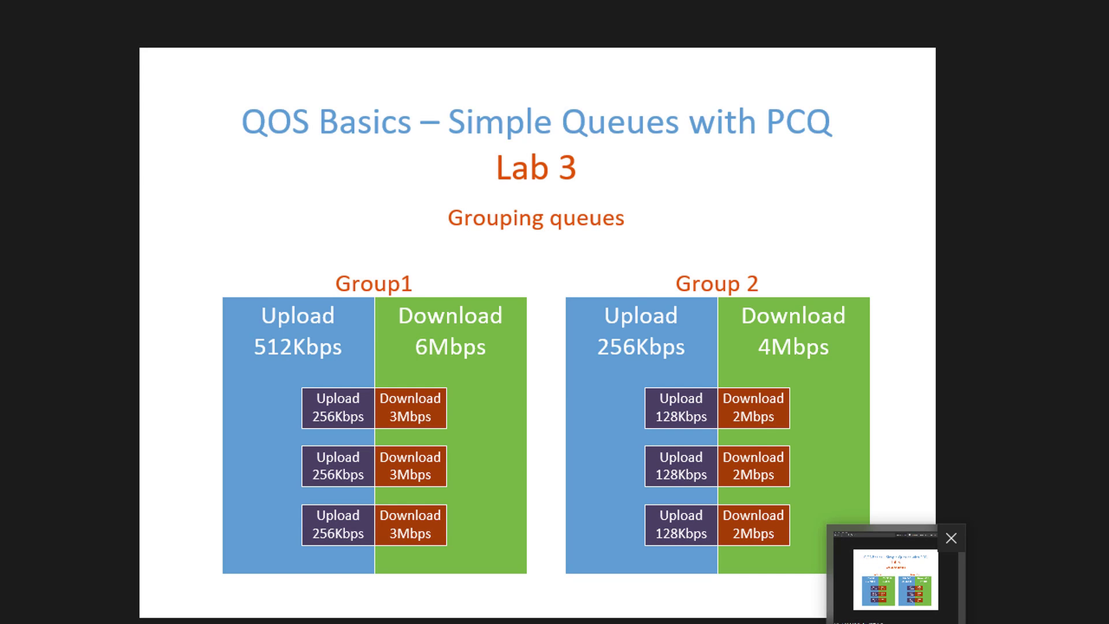
mouse_move(484, 621)
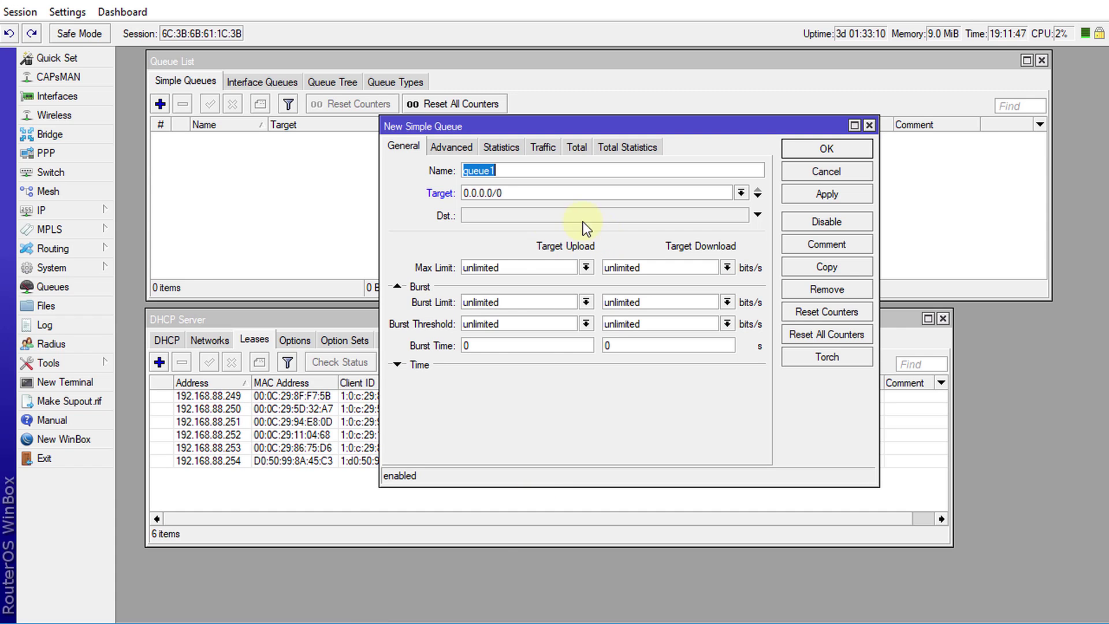
type("Gro")
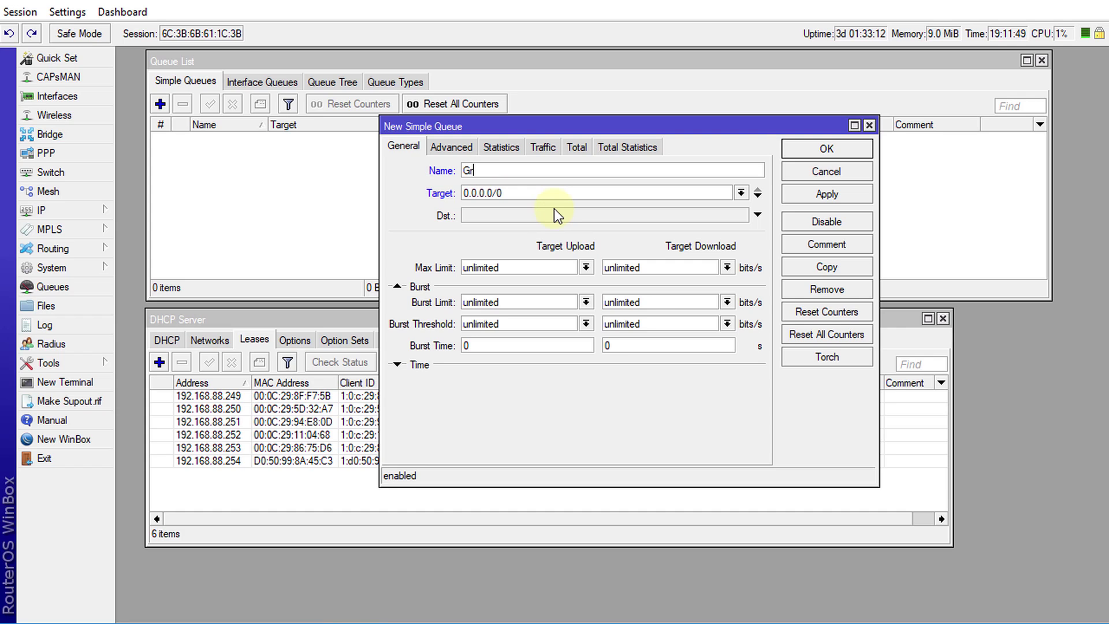
type("oup1")
Set the Group1 queue's targets to 192.168.88.249, 192.168.88.250 and 192.168.88.251.
left_click_drag(529, 193, 421, 196)
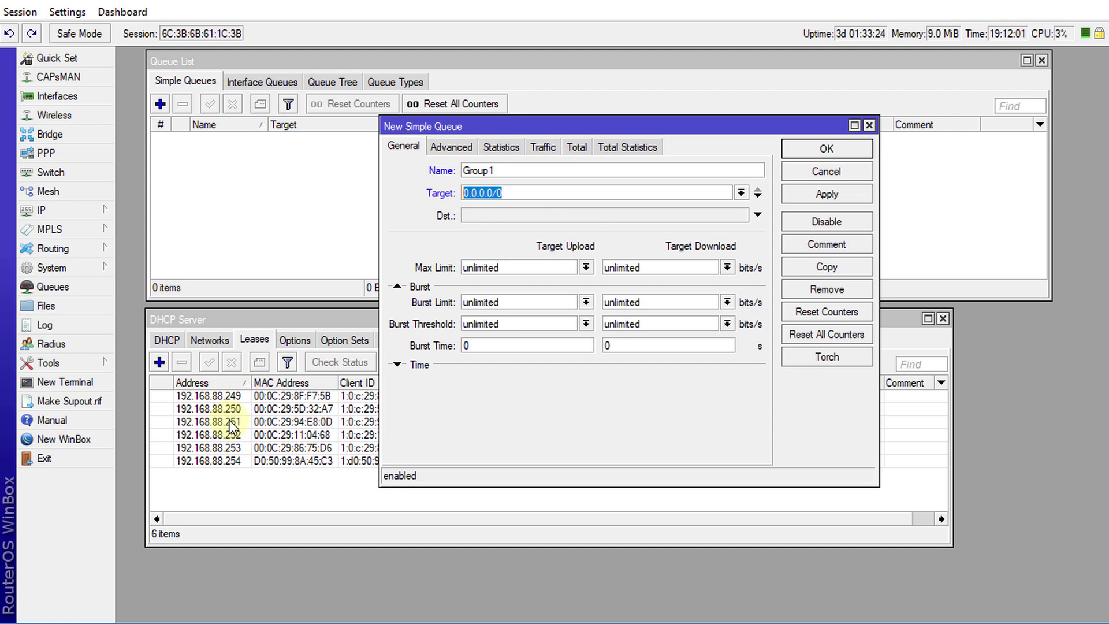
type("192.168.88")
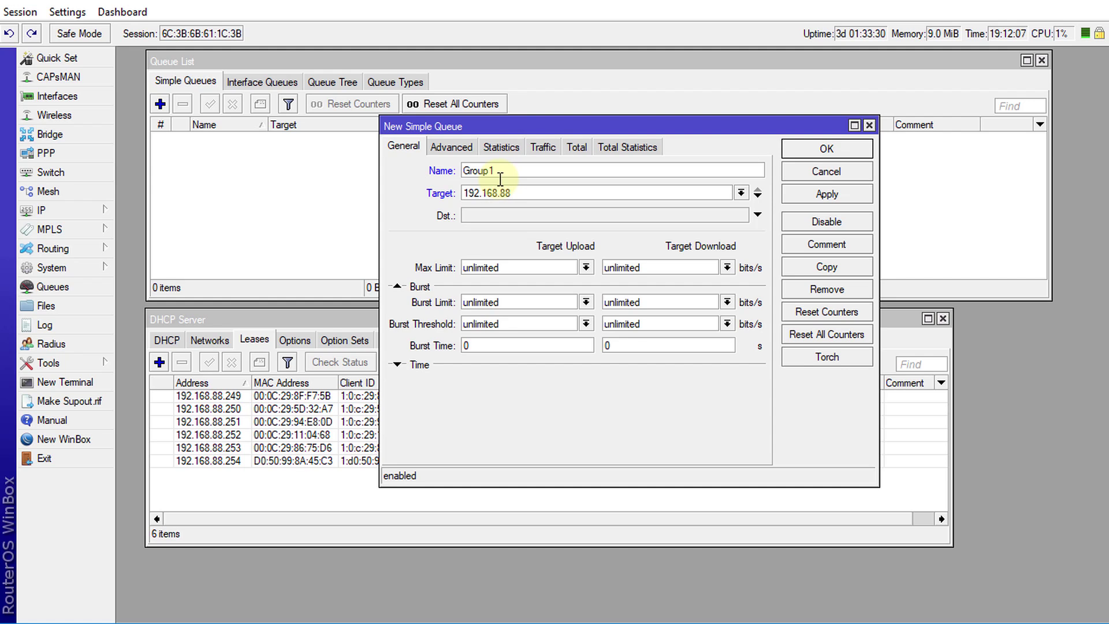
type(".249")
double_click(534, 192)
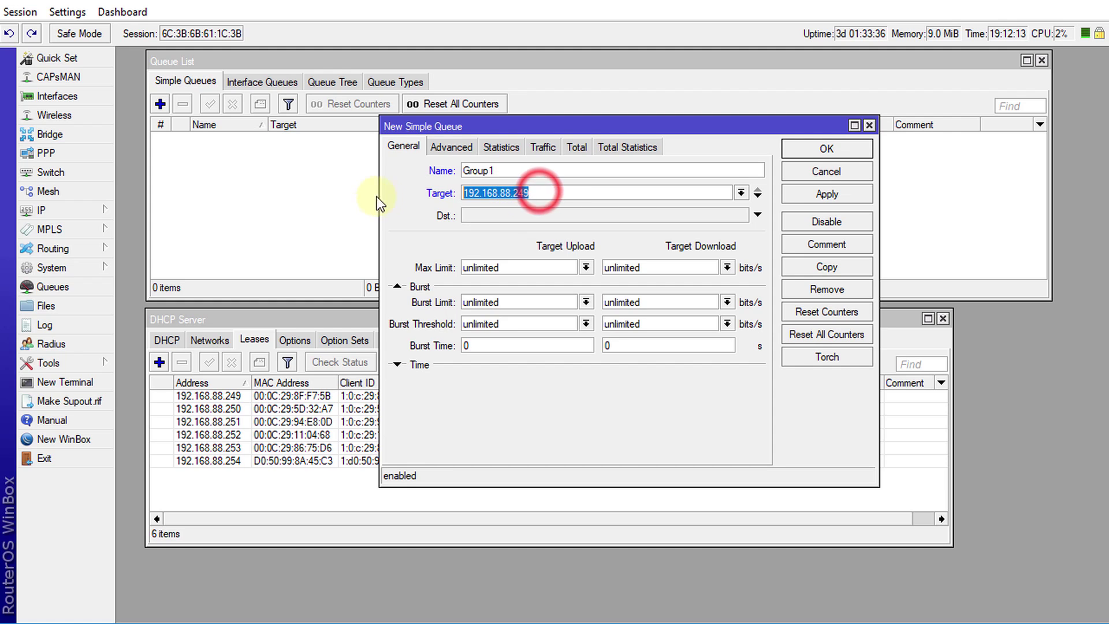
left_click(757, 198)
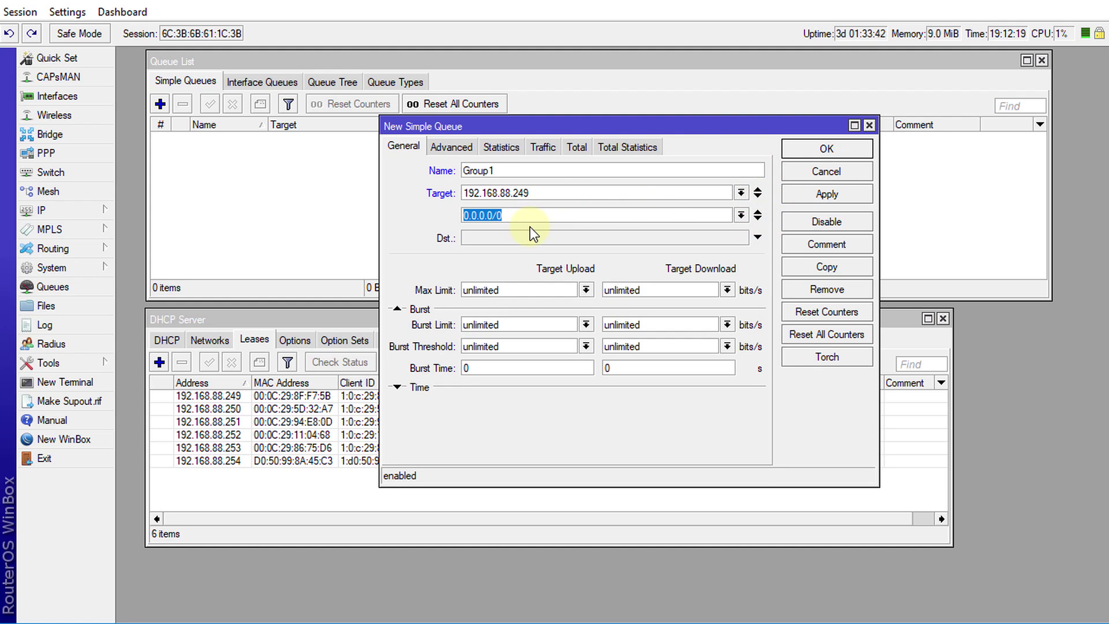
key("ctrl+v")
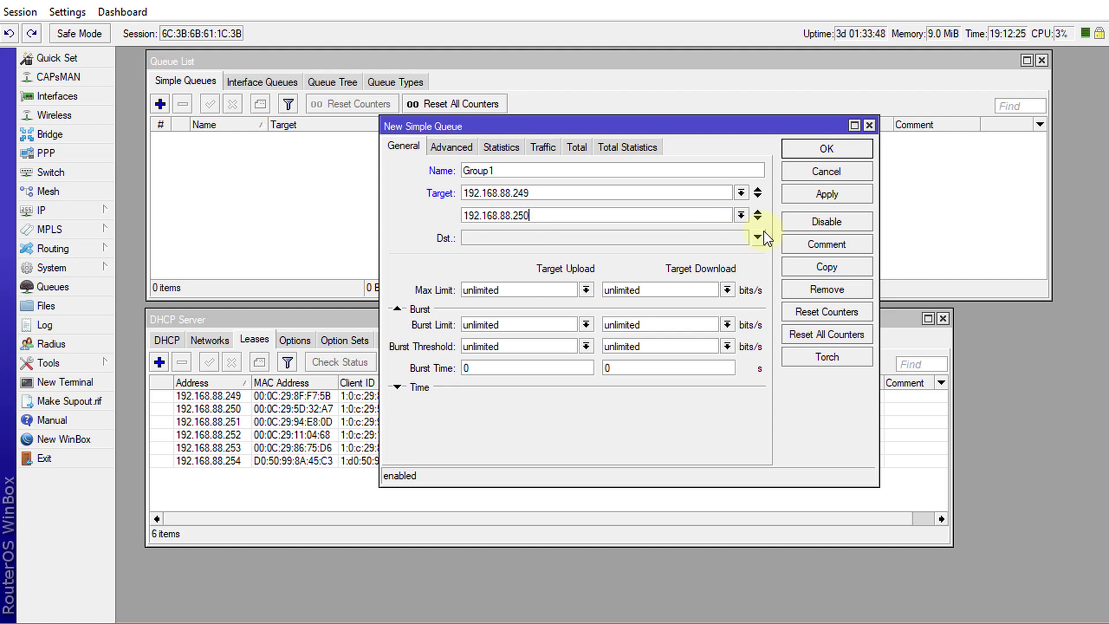
left_click(757, 218)
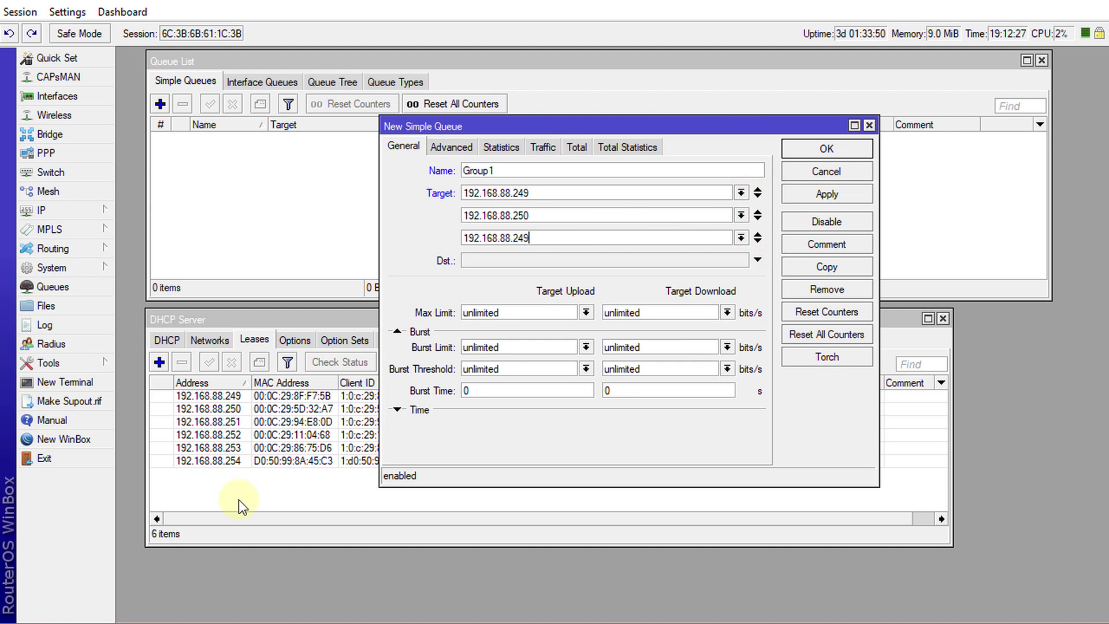
key("BackSpace")
key("BackSpace")
type("51")
Set Group1's maximum limit to 512k for target upload and 6M for target download.
left_click(586, 313)
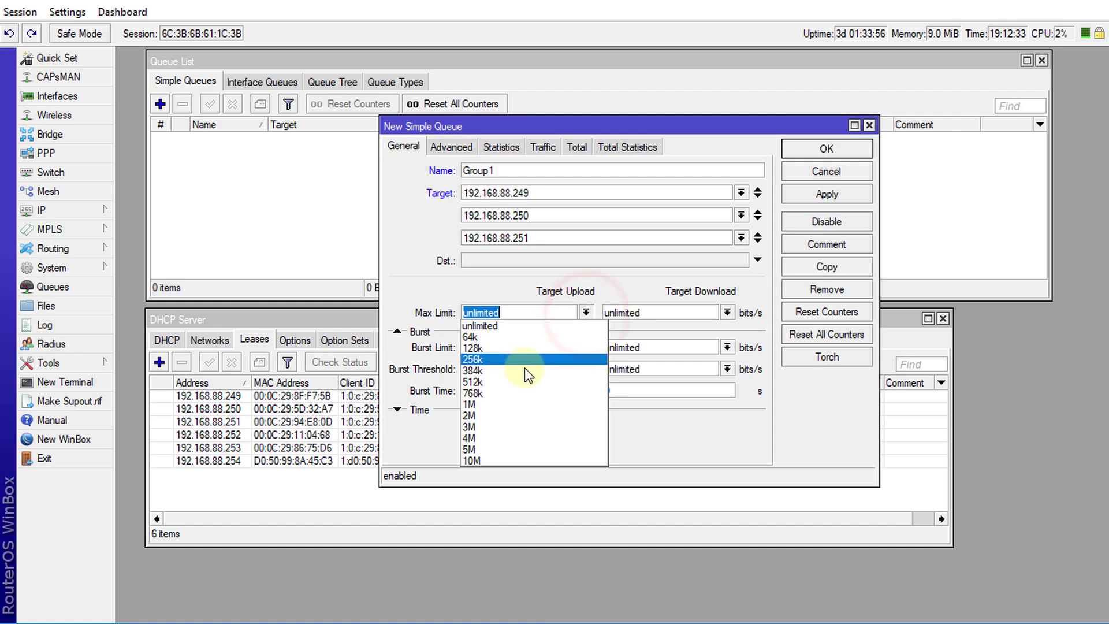
left_click(514, 381)
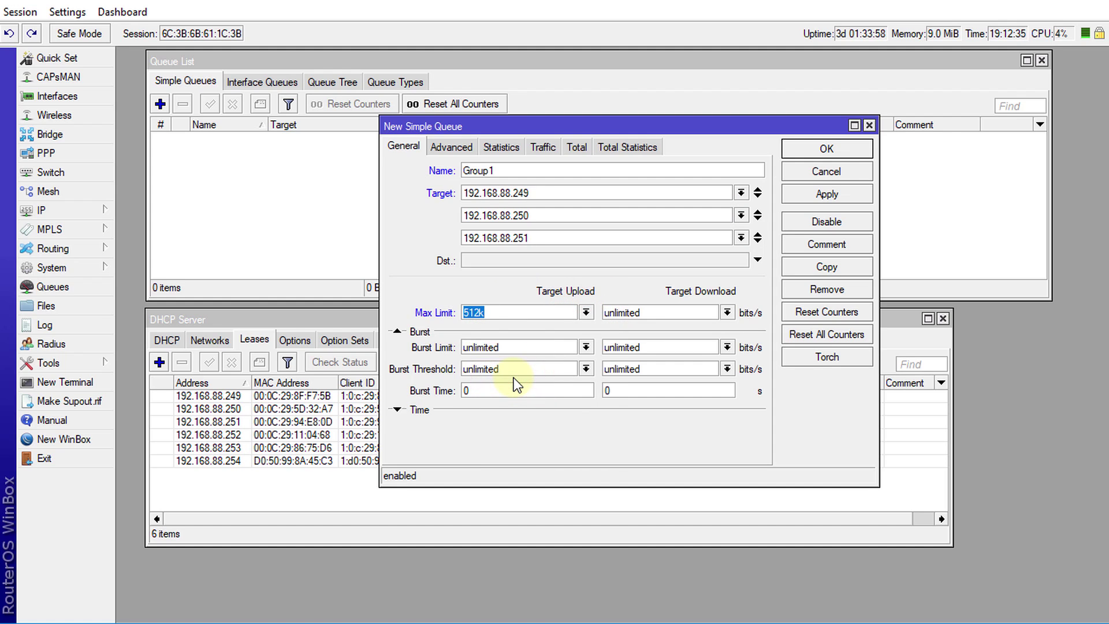
left_click(726, 313)
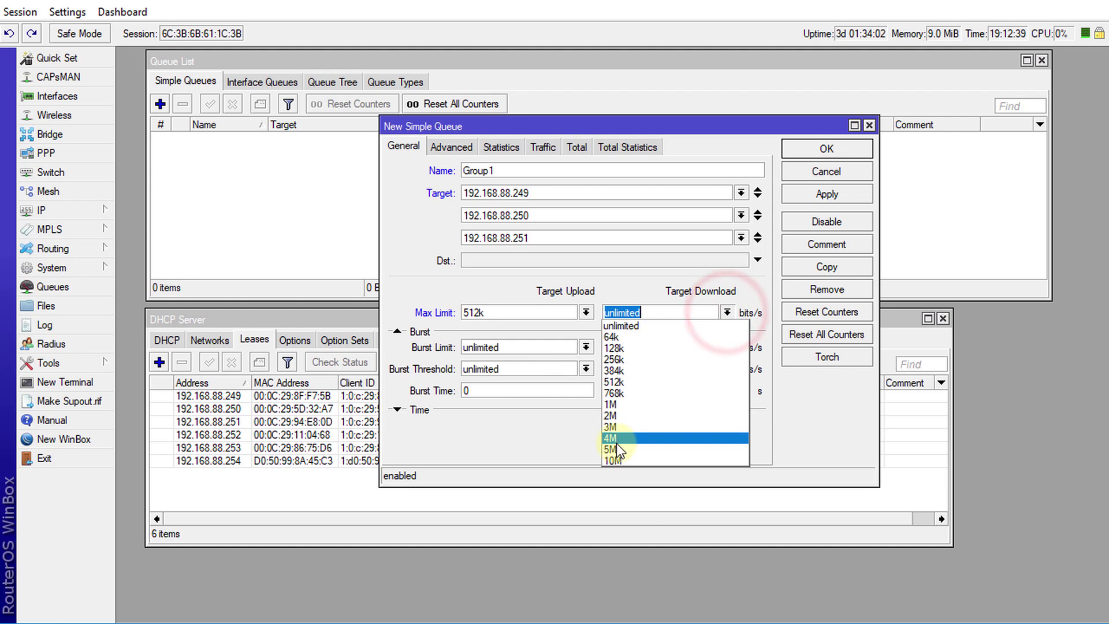
left_click(683, 448)
left_click(612, 313)
key("BackSpace")
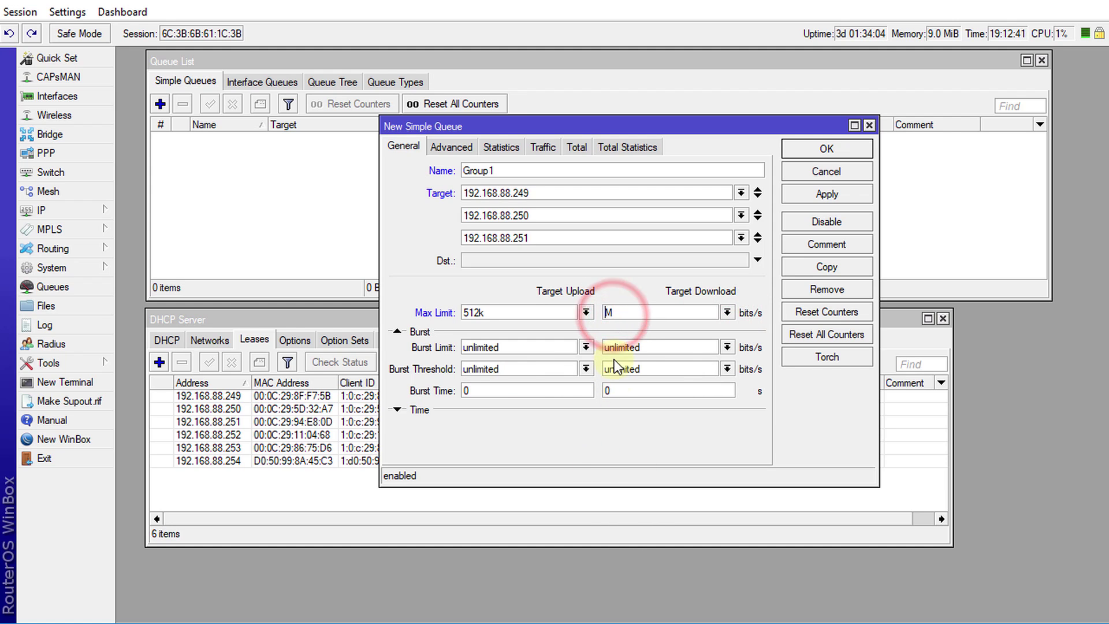
type("6")
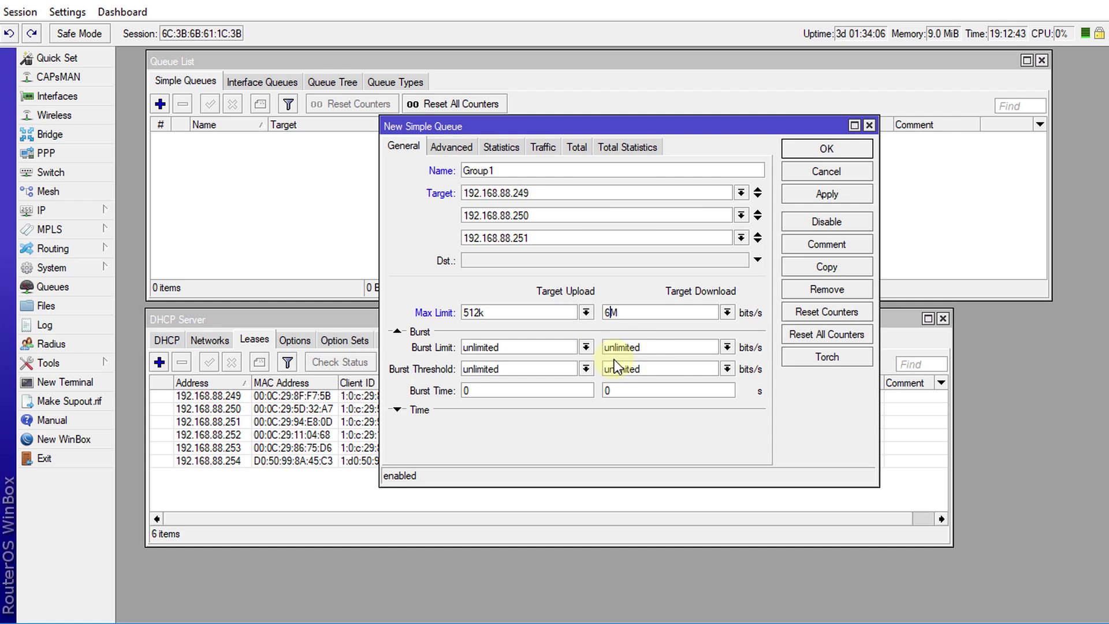
Assign pcq-upload-256k as Group1's upload queue type and pcp-download-3M as its download queue type, and save the queue.
left_click(460, 147)
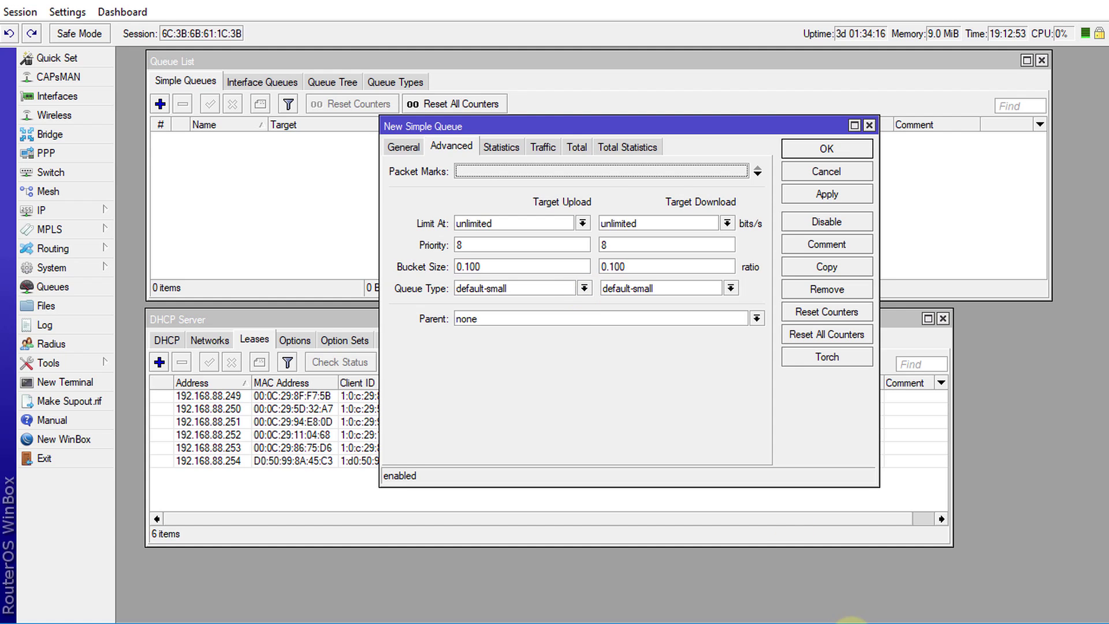
left_click(582, 288)
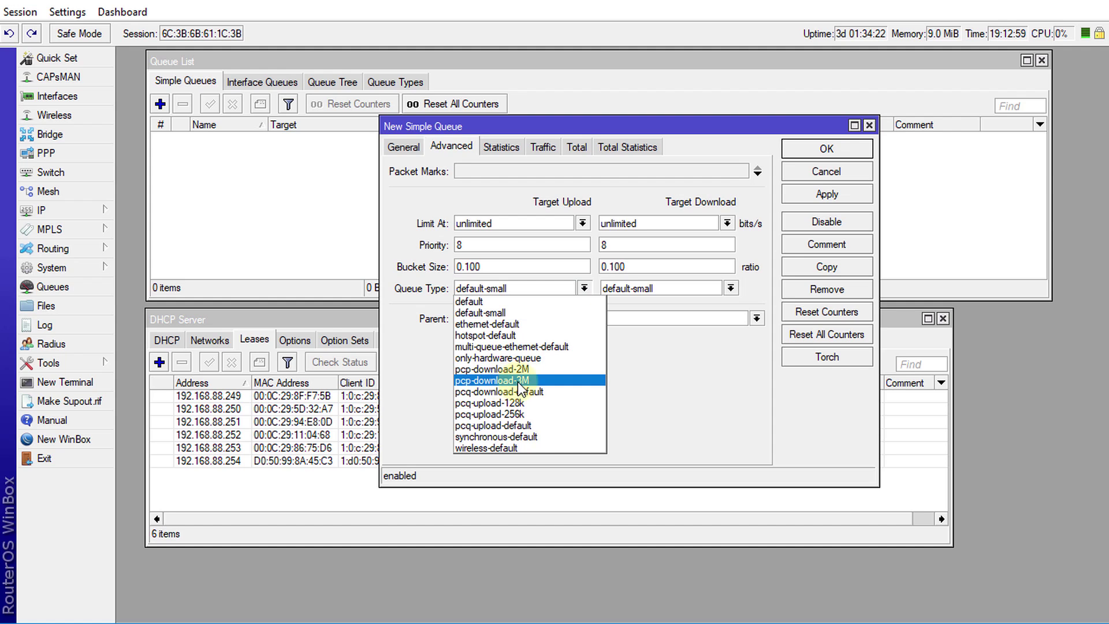
left_click(529, 381)
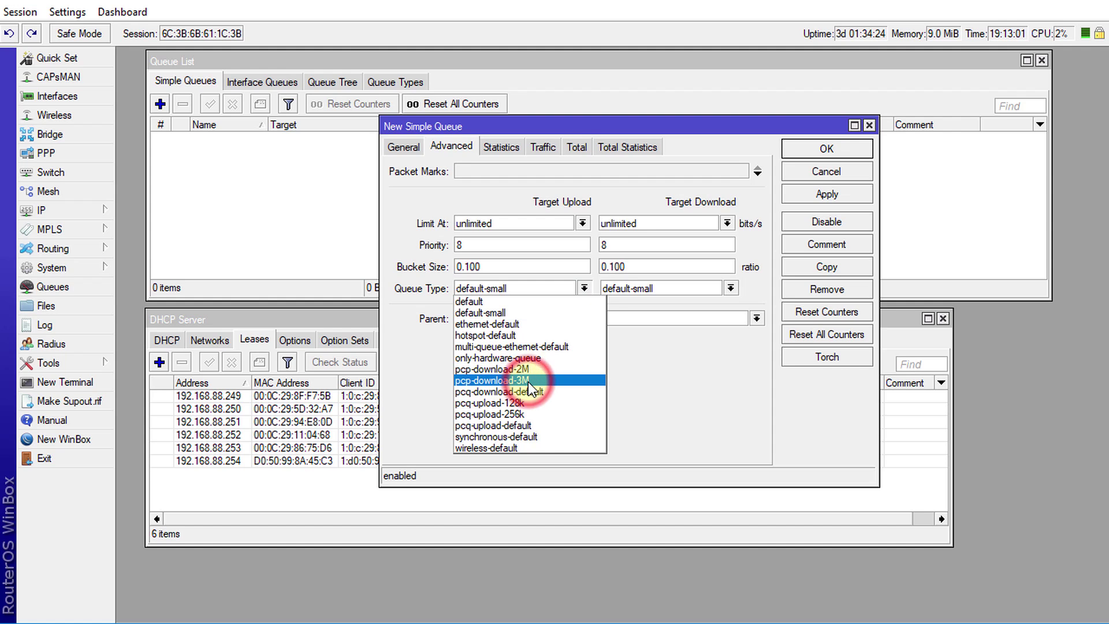
left_click(542, 414)
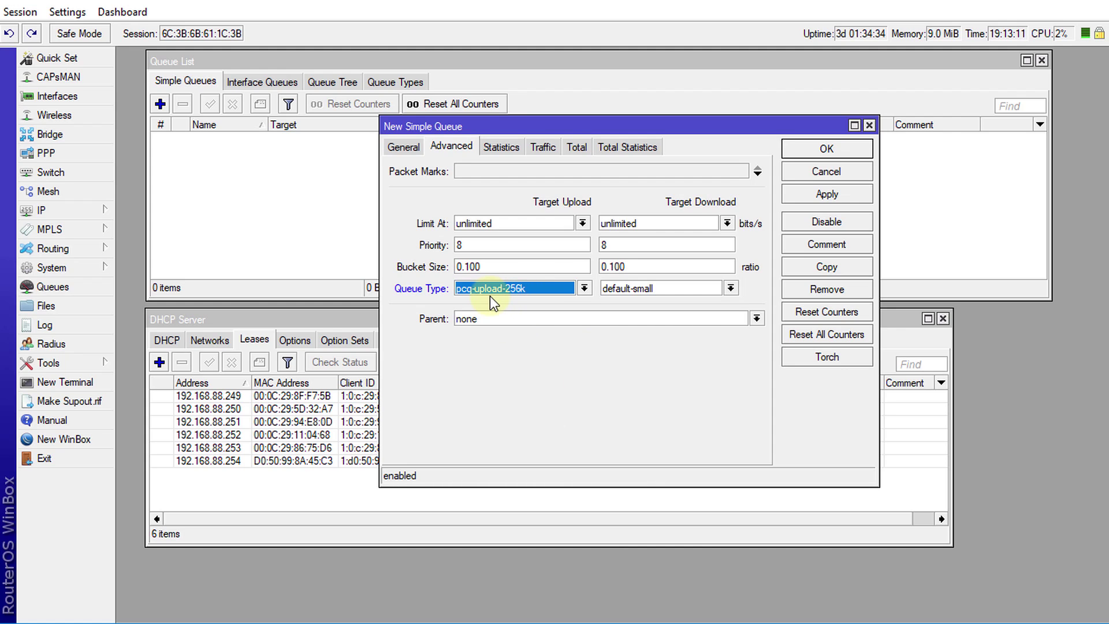
left_click(730, 289)
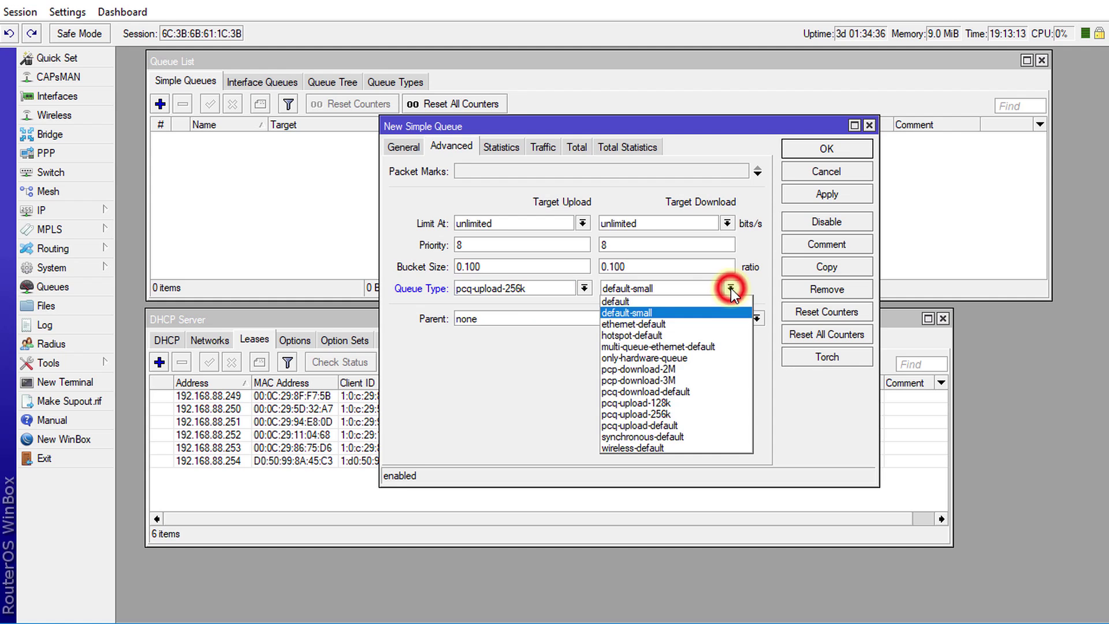
left_click(694, 379)
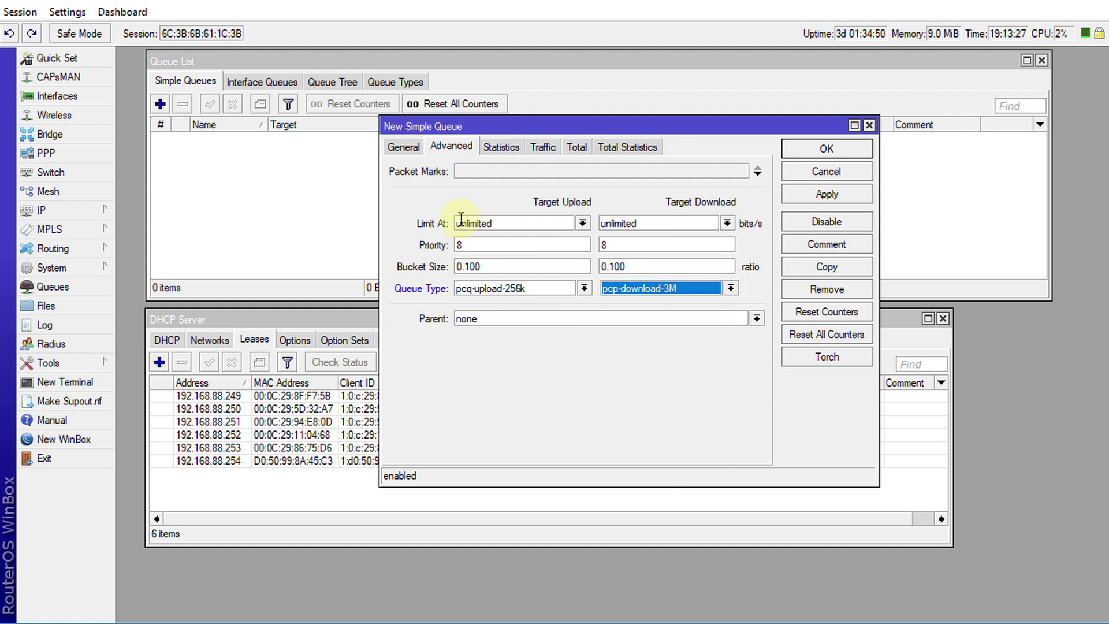
left_click(399, 147)
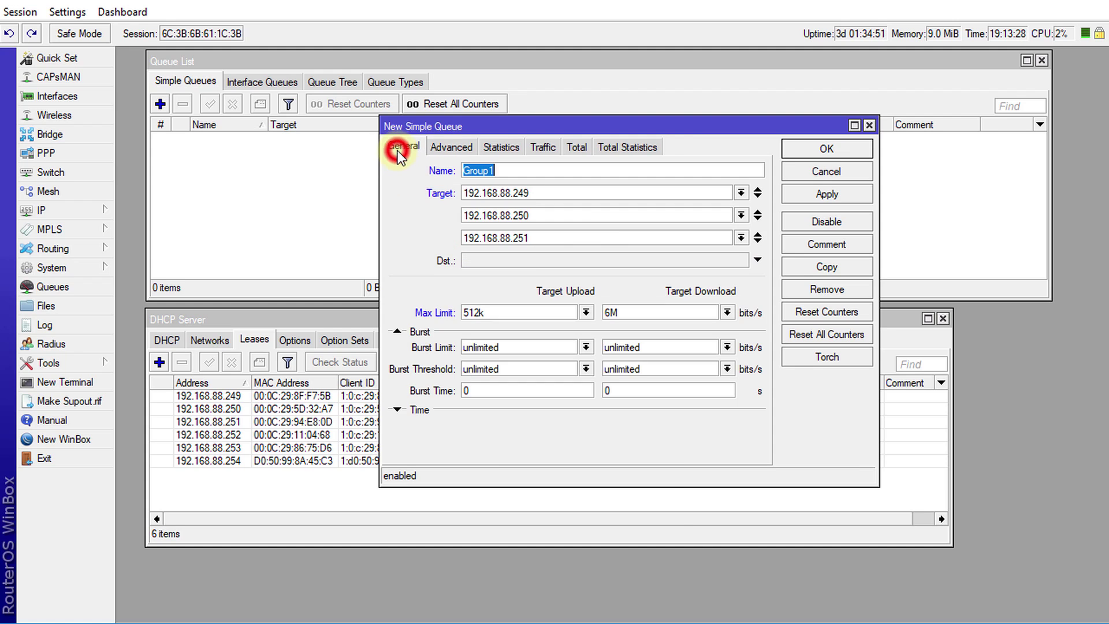
left_click(816, 153)
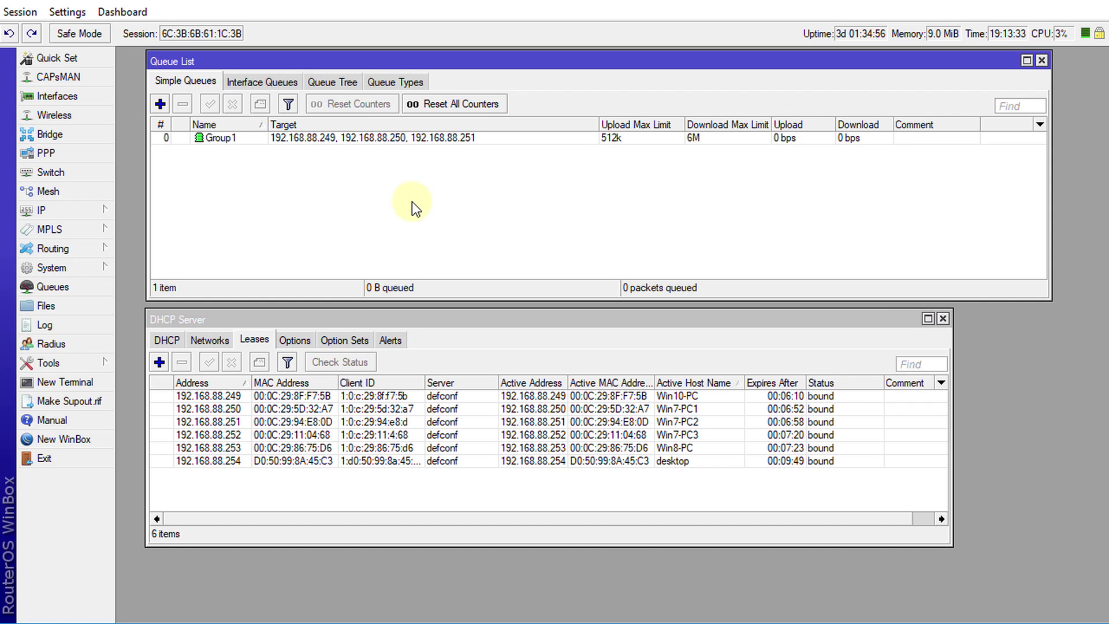
Start a new simple queue named Group2 with 192.168.88.252 as its first target.
left_click(161, 104)
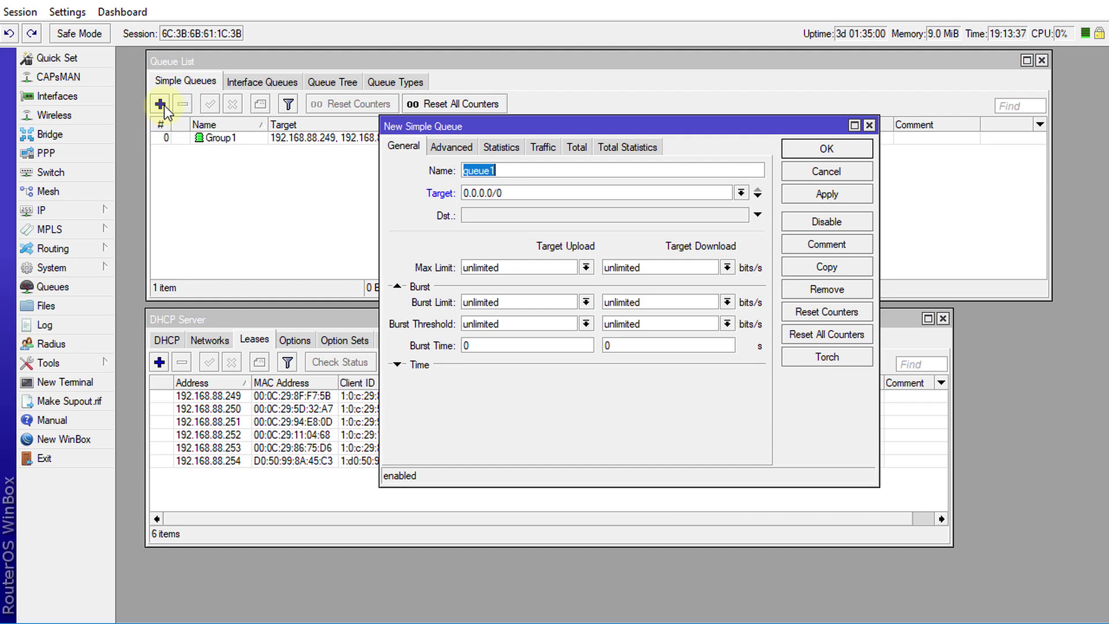
type("Group2")
left_click_drag(521, 195, 397, 195)
type("192.168.88.249")
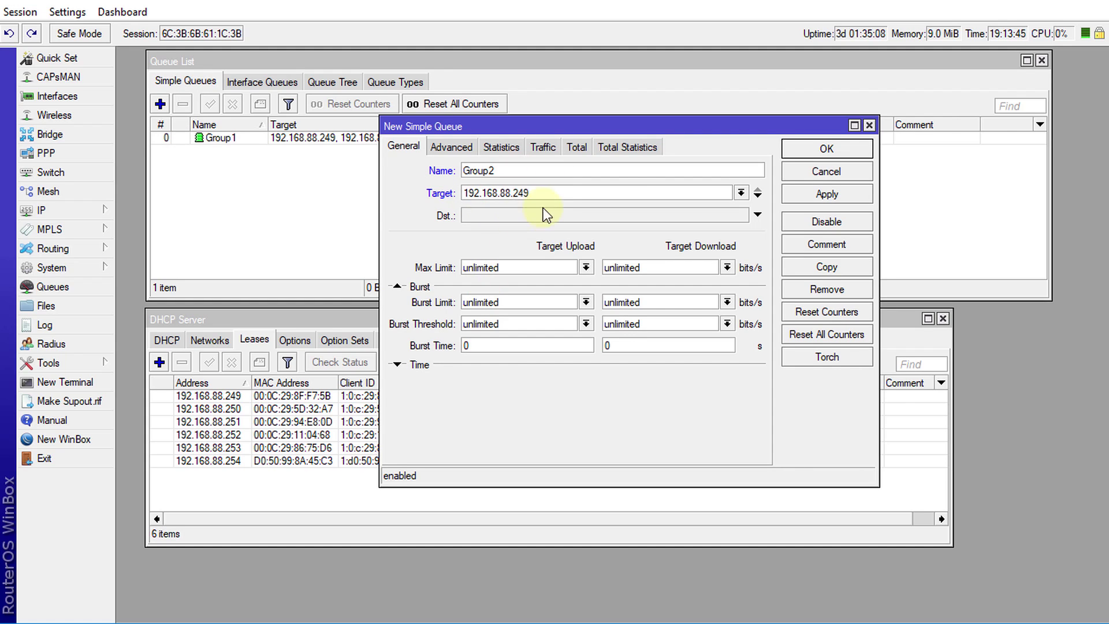
key("BackSpace")
key("BackSpace")
type("252")
Add 192.168.88.253 and 192.168.88.254 as further targets of the Group2 queue.
left_click(585, 194)
double_click(585, 194)
key("ctrl+c")
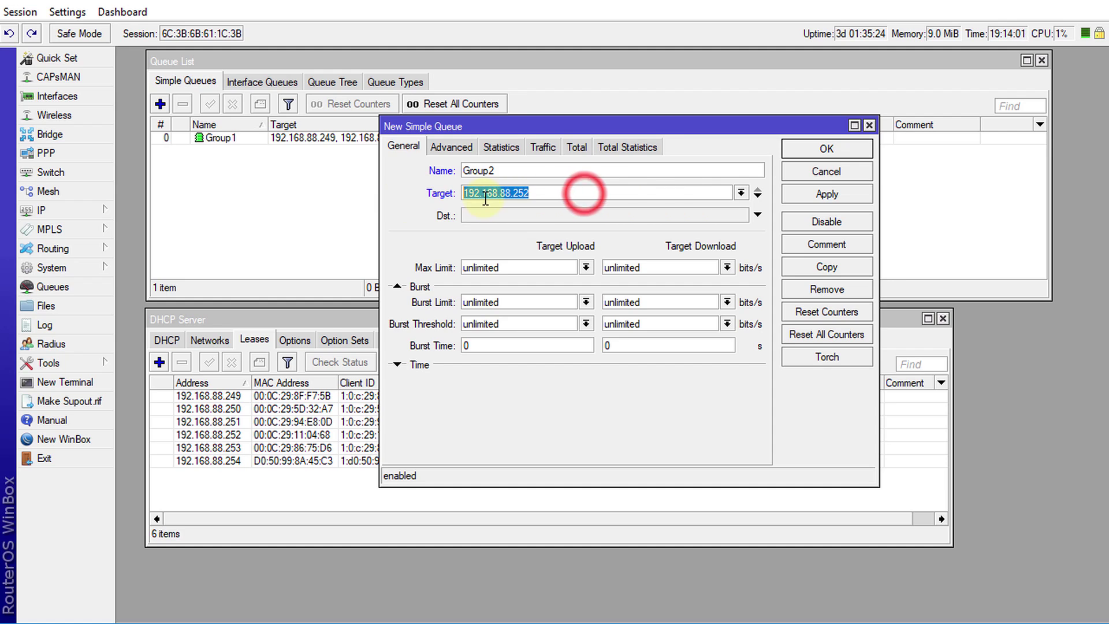
left_click(756, 196)
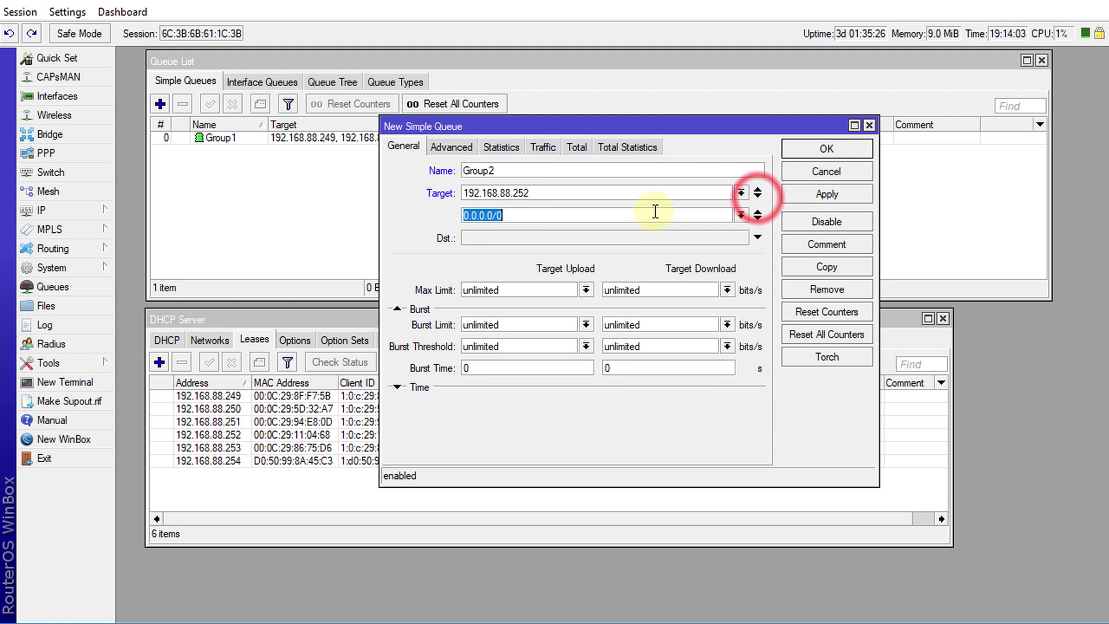
key("BackSpace")
type("3")
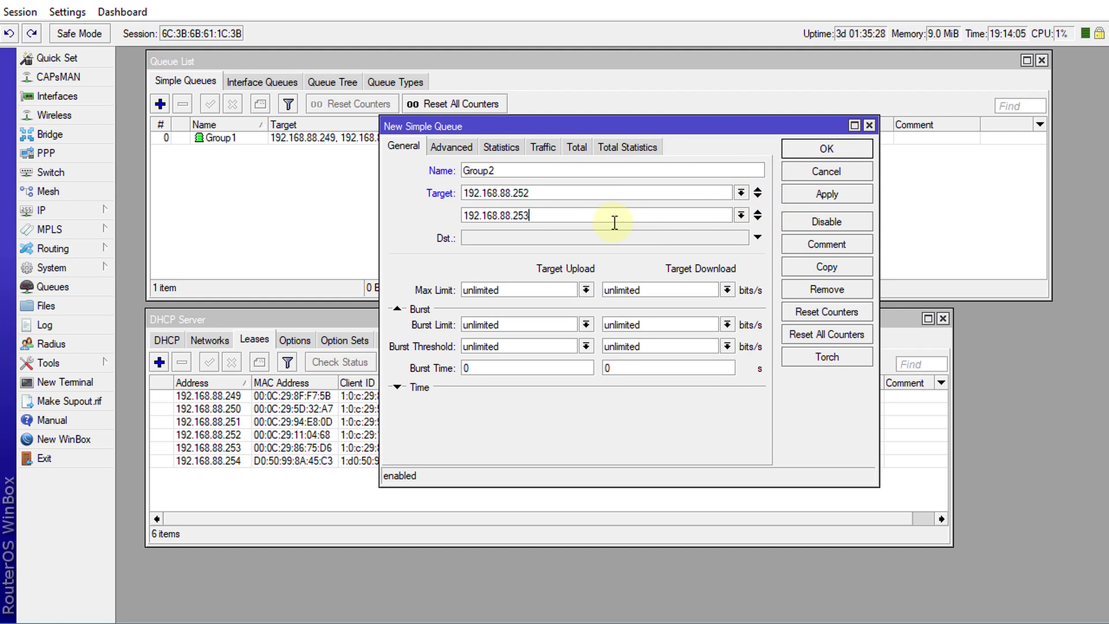
left_click(757, 219)
key("ctrl+v")
key("BackSpace")
type("4")
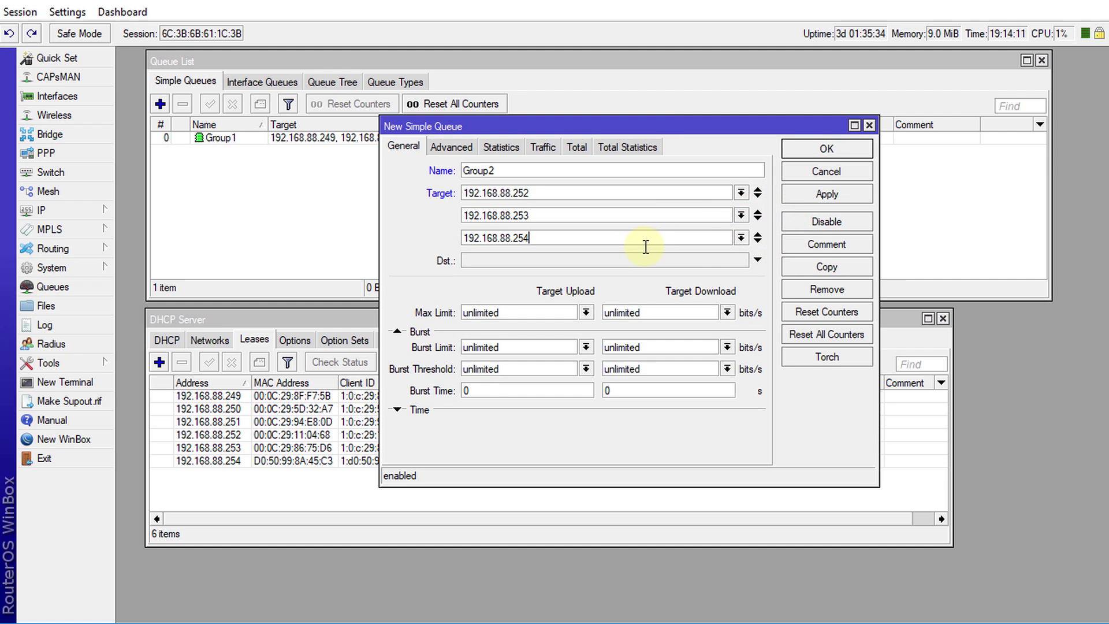
Set Group2's maximum limit to 256k for target upload and 4M for target download.
left_click(586, 312)
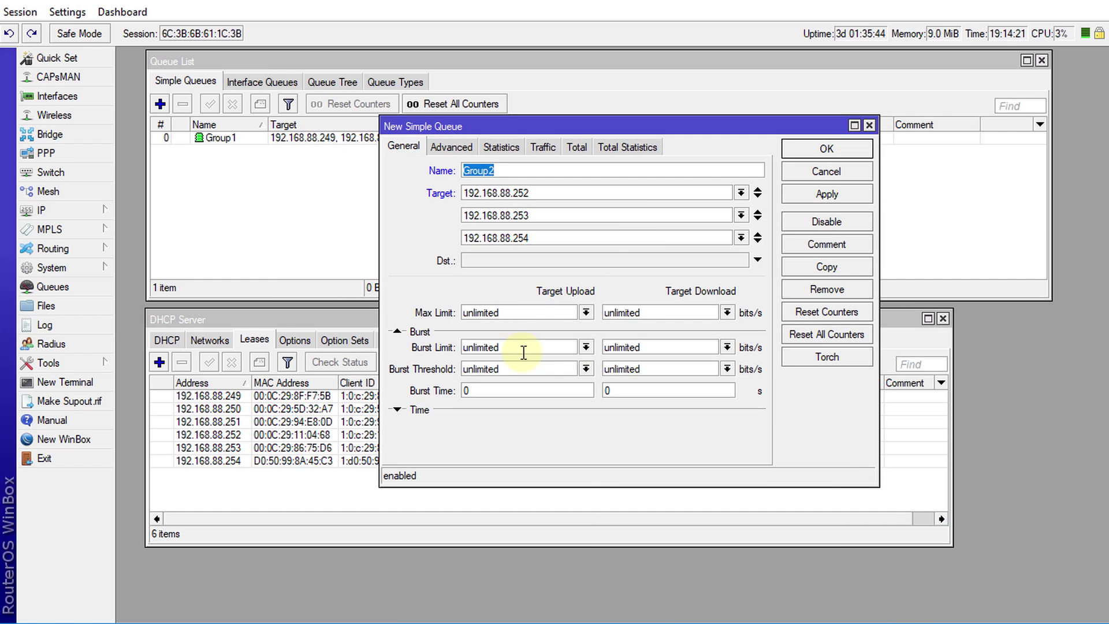
left_click(586, 313)
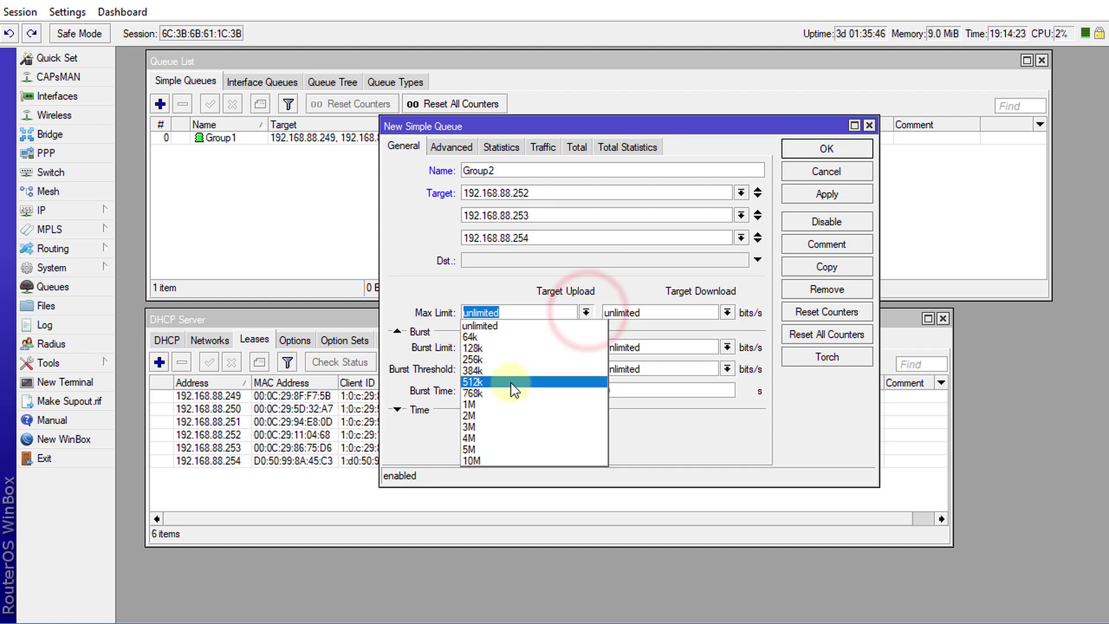
left_click(511, 360)
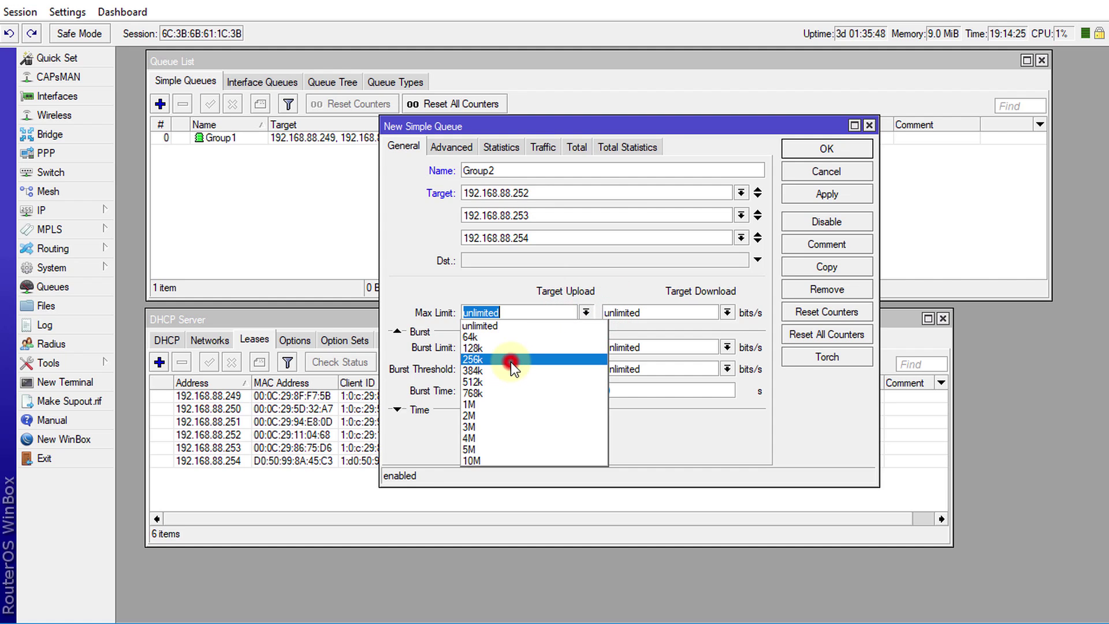
left_click(725, 313)
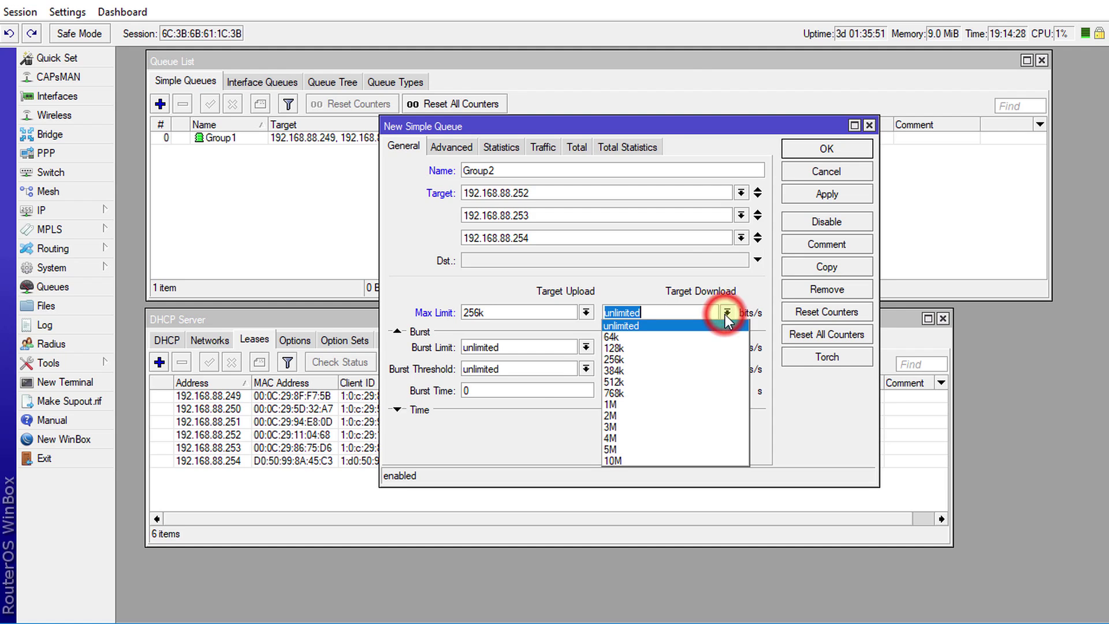
left_click(629, 438)
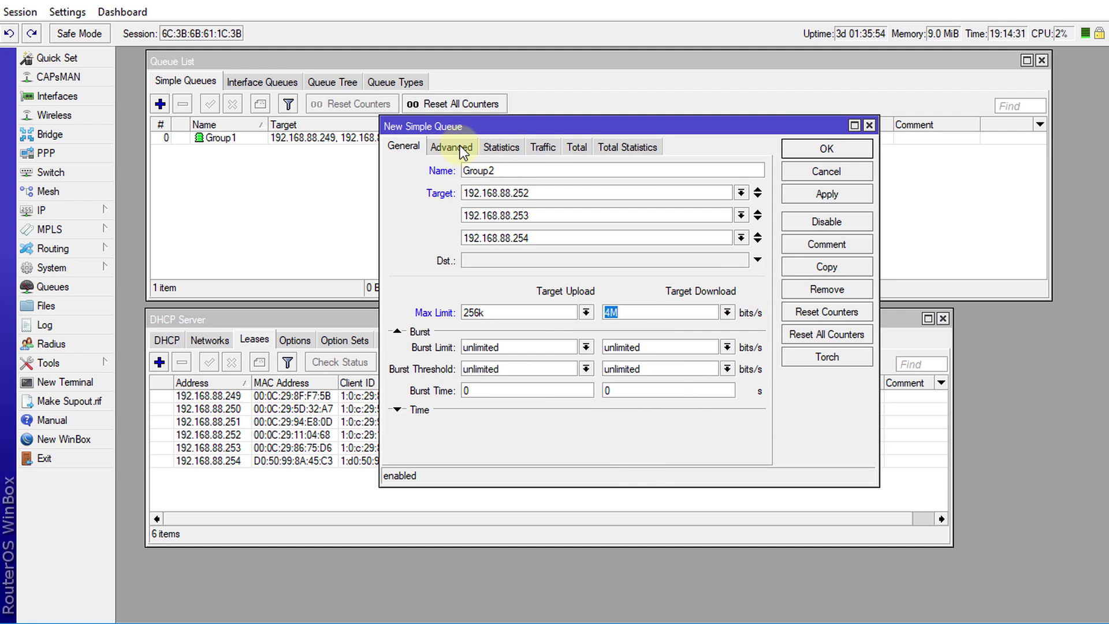
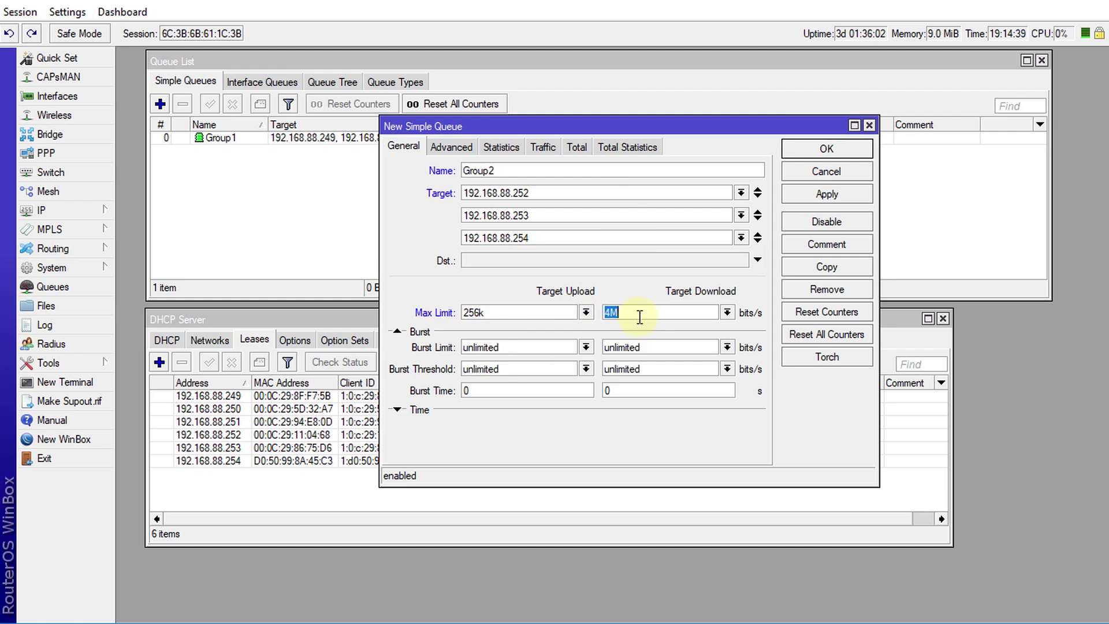
Assign pcq-upload-128k as Group2's upload queue type and pcp-download-2M as its download queue type.
left_click(462, 152)
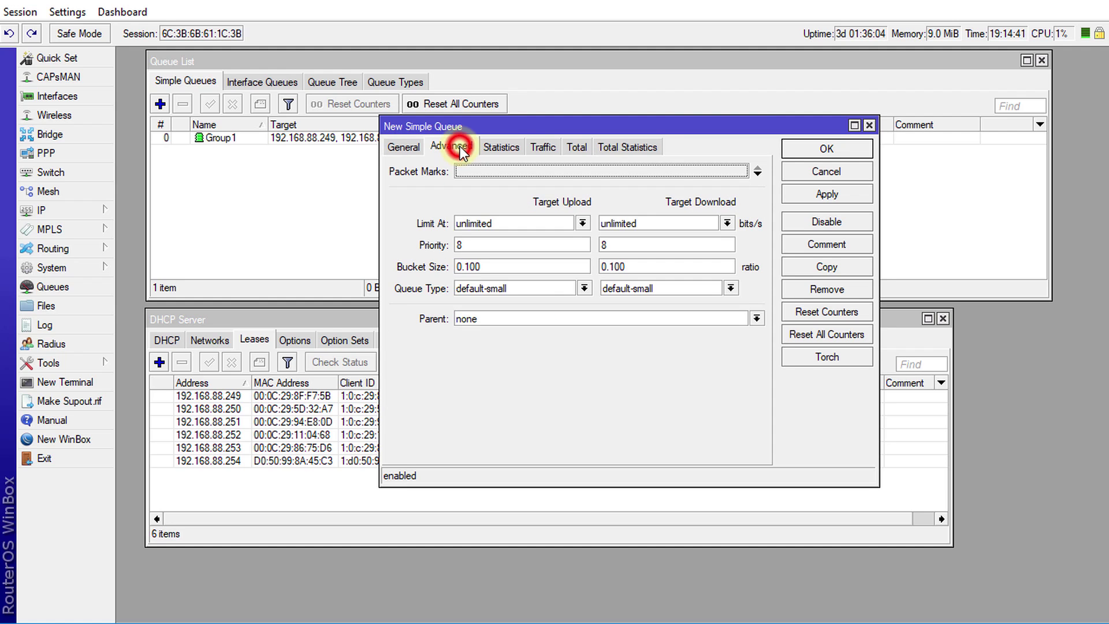
left_click(583, 288)
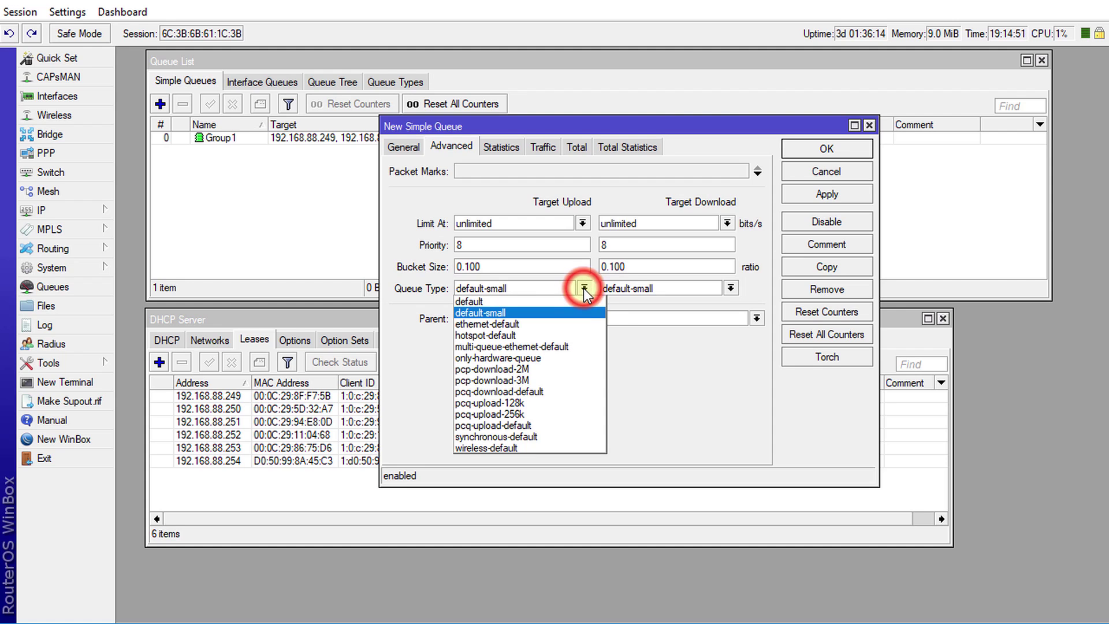
left_click(531, 402)
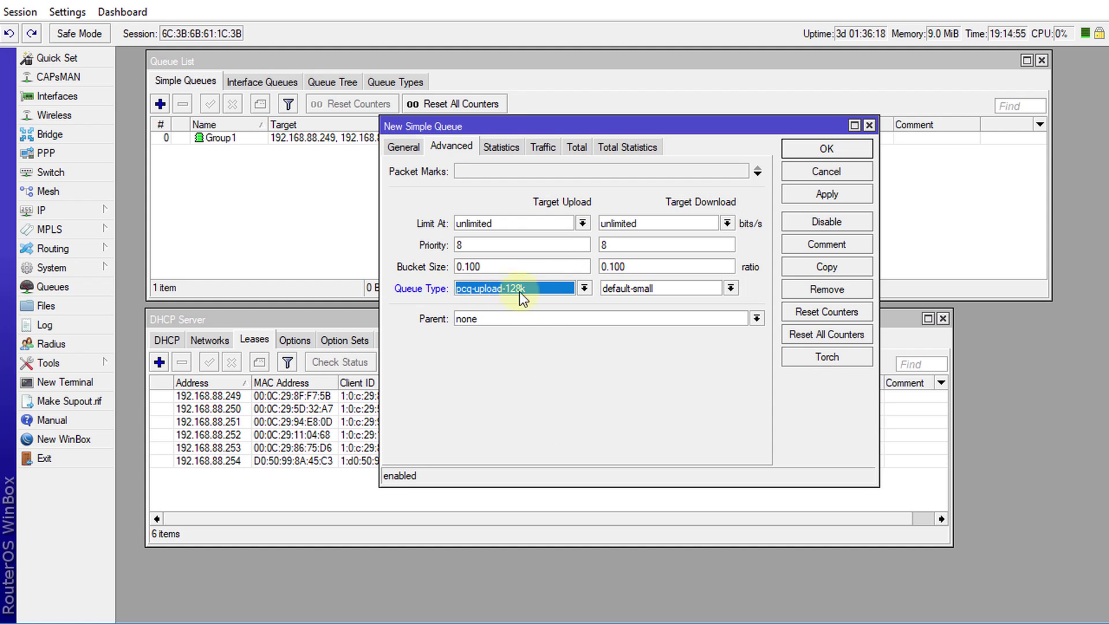
left_click(730, 289)
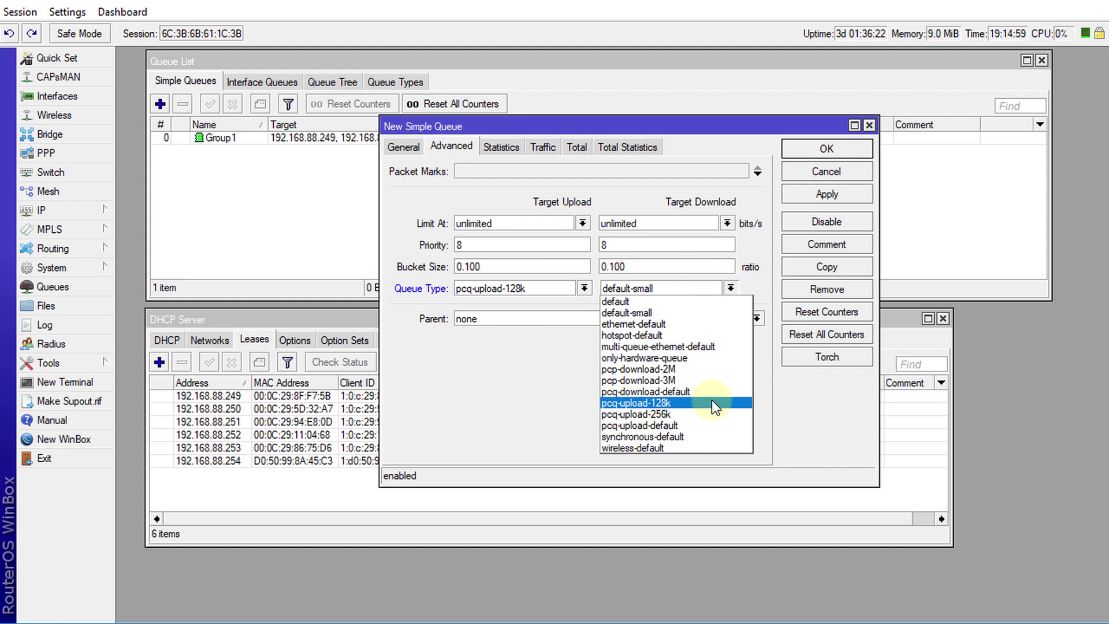
left_click(704, 370)
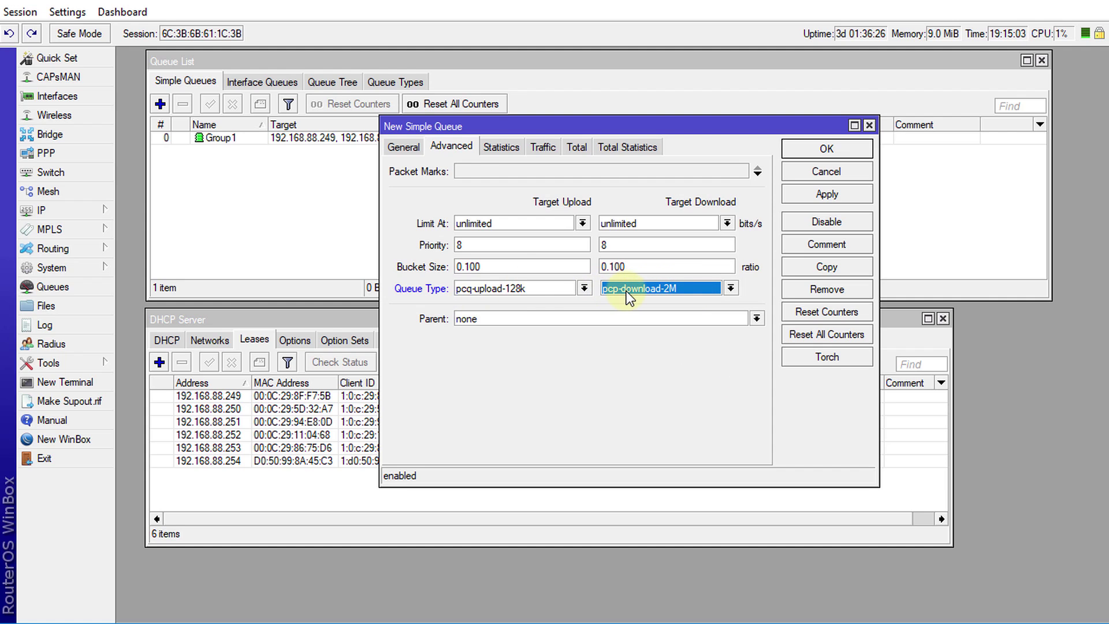
Review Group2's targets, maximum limits and queue types, and save the new queue.
left_click(409, 146)
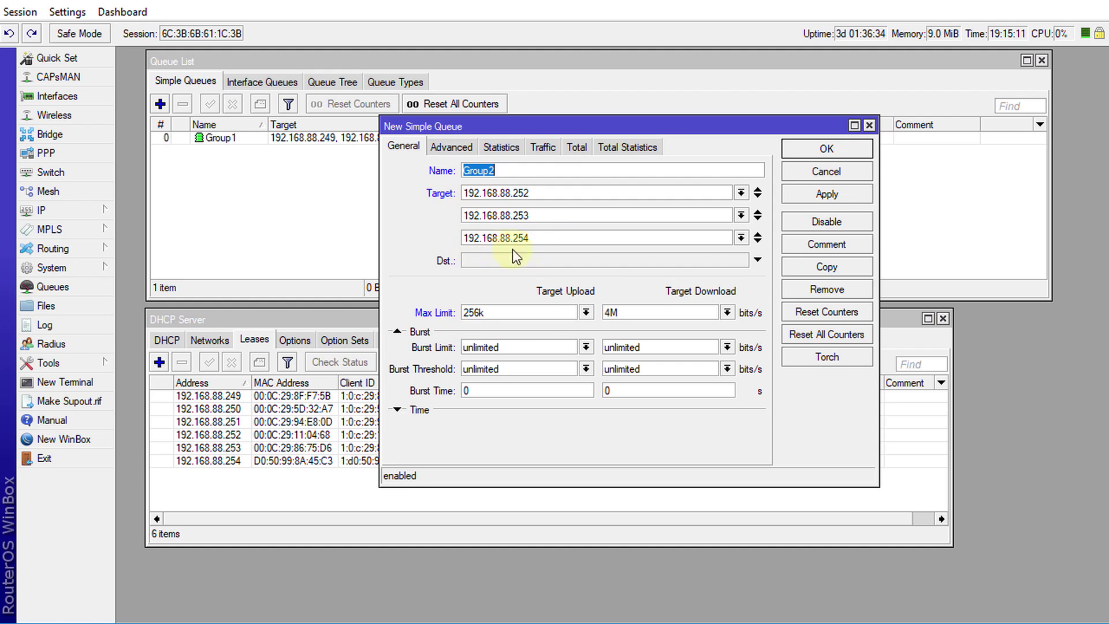
left_click(462, 149)
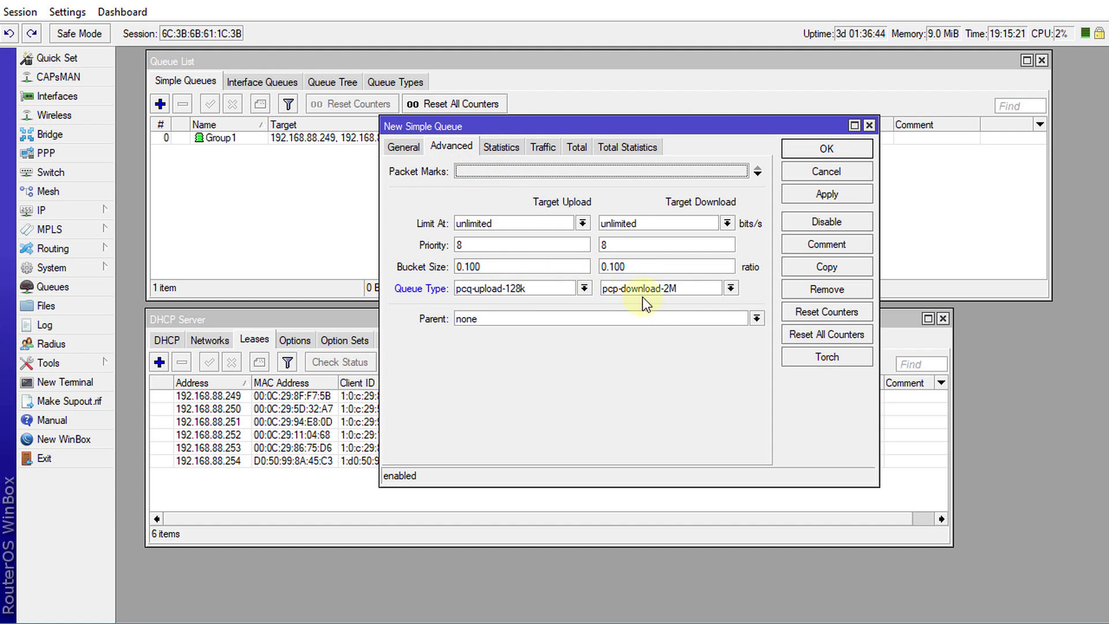
left_click(417, 148)
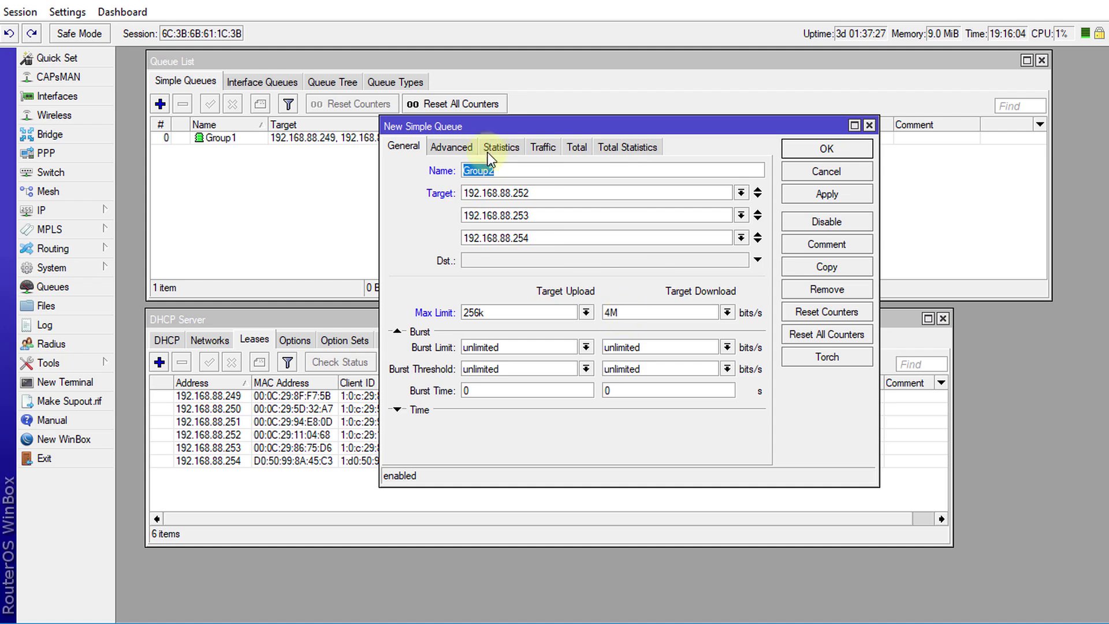
left_click(457, 147)
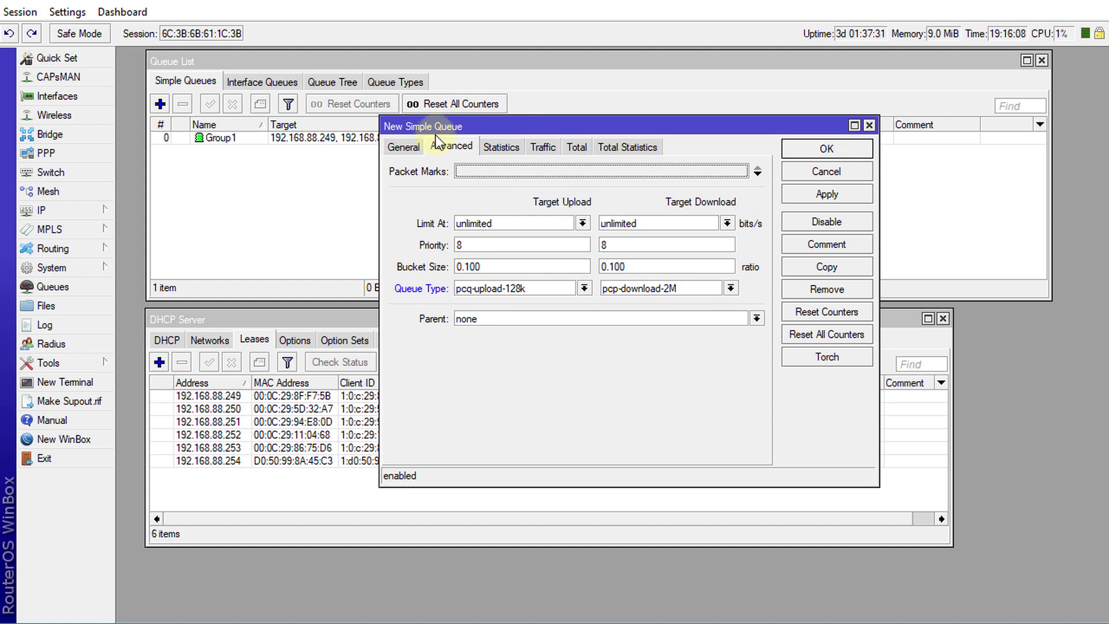
left_click(399, 149)
left_click(801, 148)
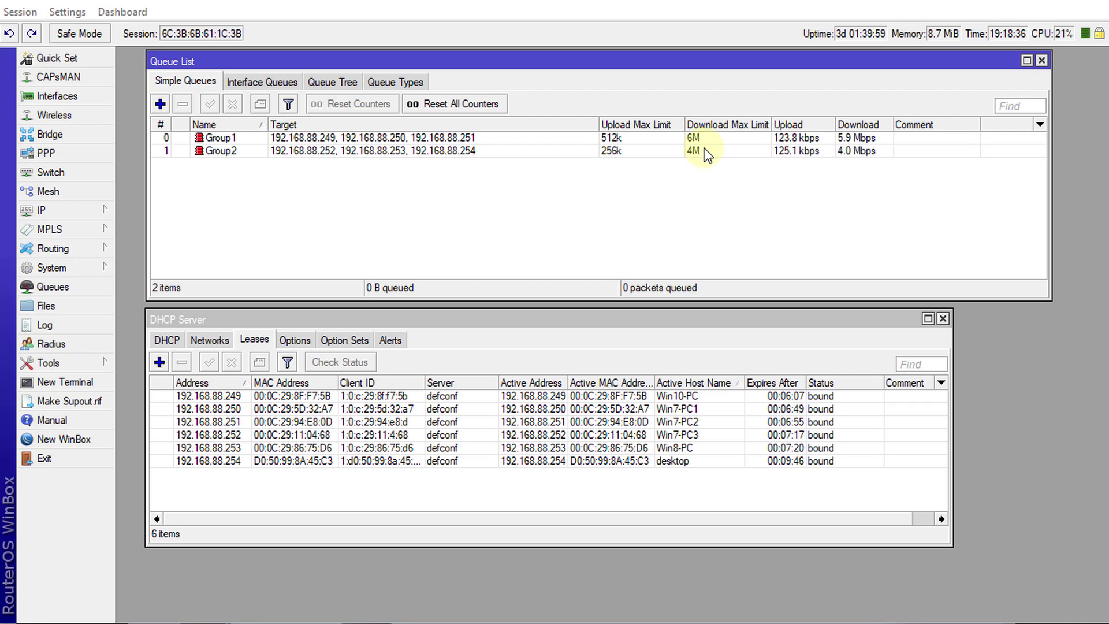
Examine Group1's upload and download queue types alongside its live traffic rates, and close the queue without changes.
double_click(390, 138)
left_click(450, 146)
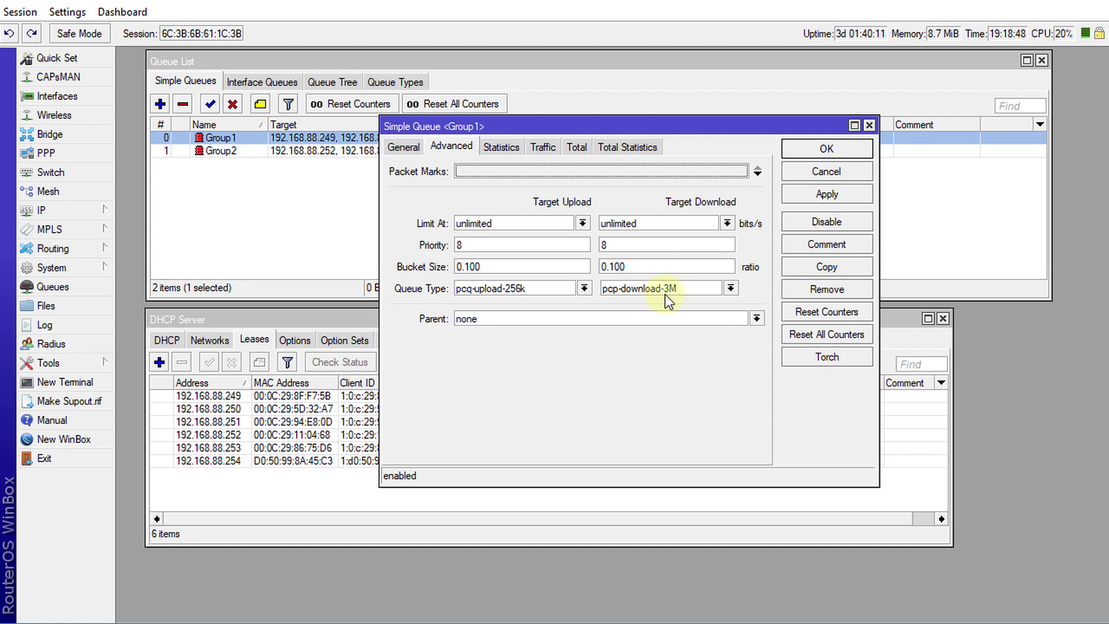
left_click_drag(675, 126, 677, 178)
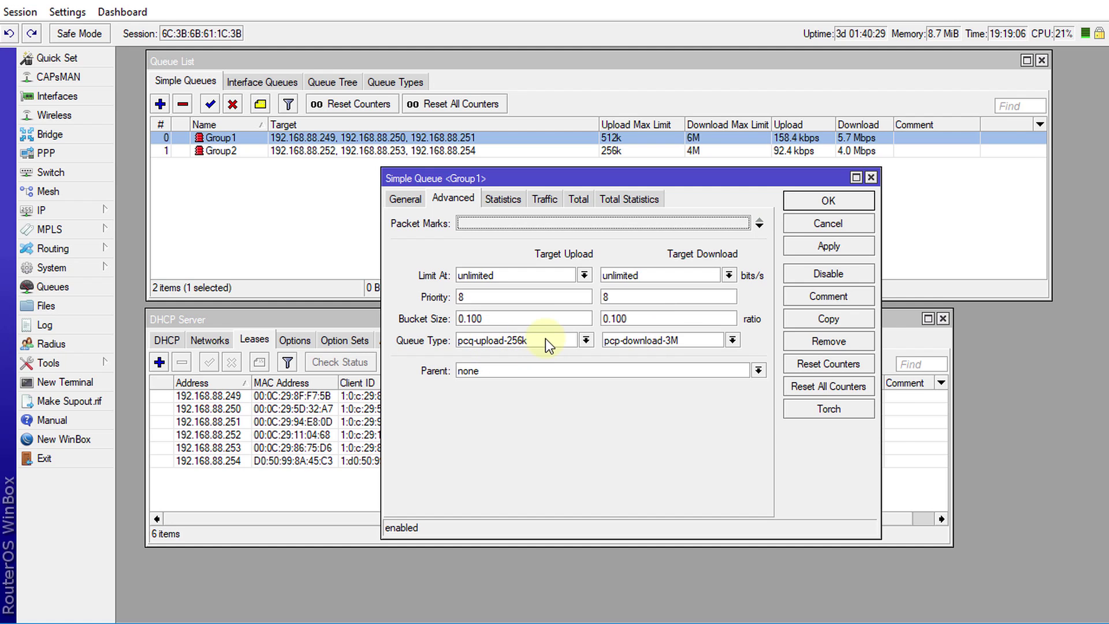
left_click(793, 227)
Check Group2's queue types and maximum limits, close it without changes, and select Group1 in the queue list.
double_click(391, 149)
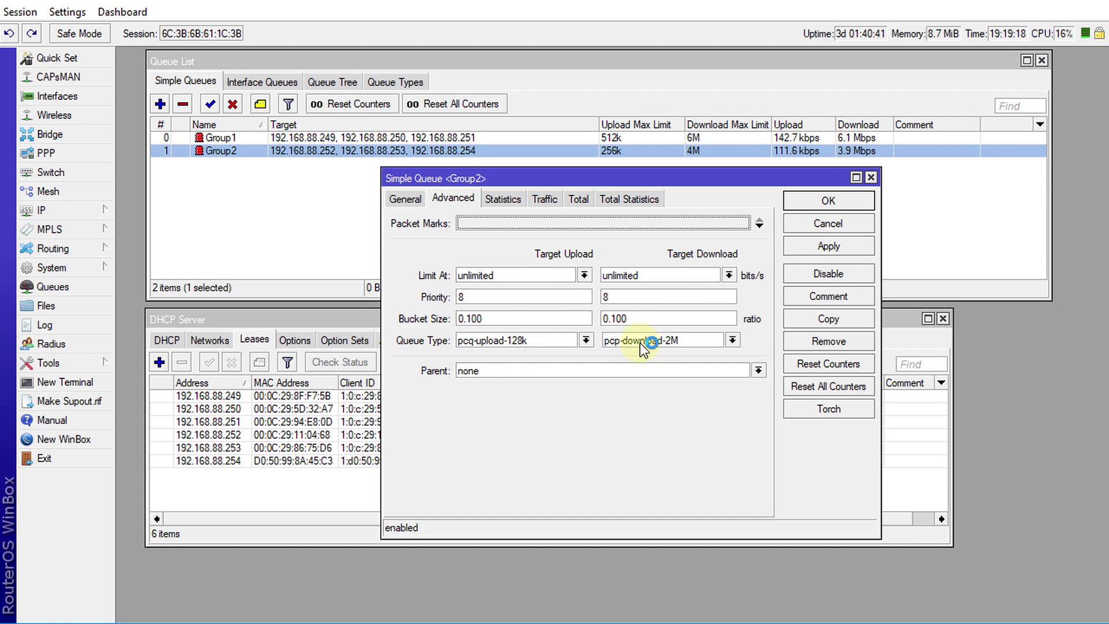
left_click(405, 199)
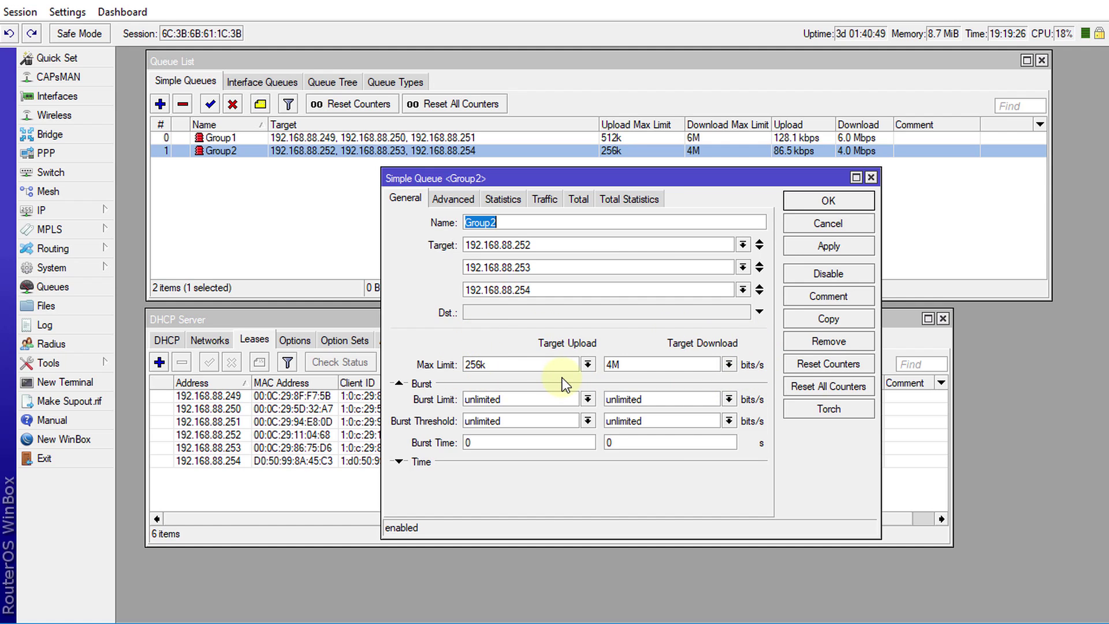
left_click(804, 226)
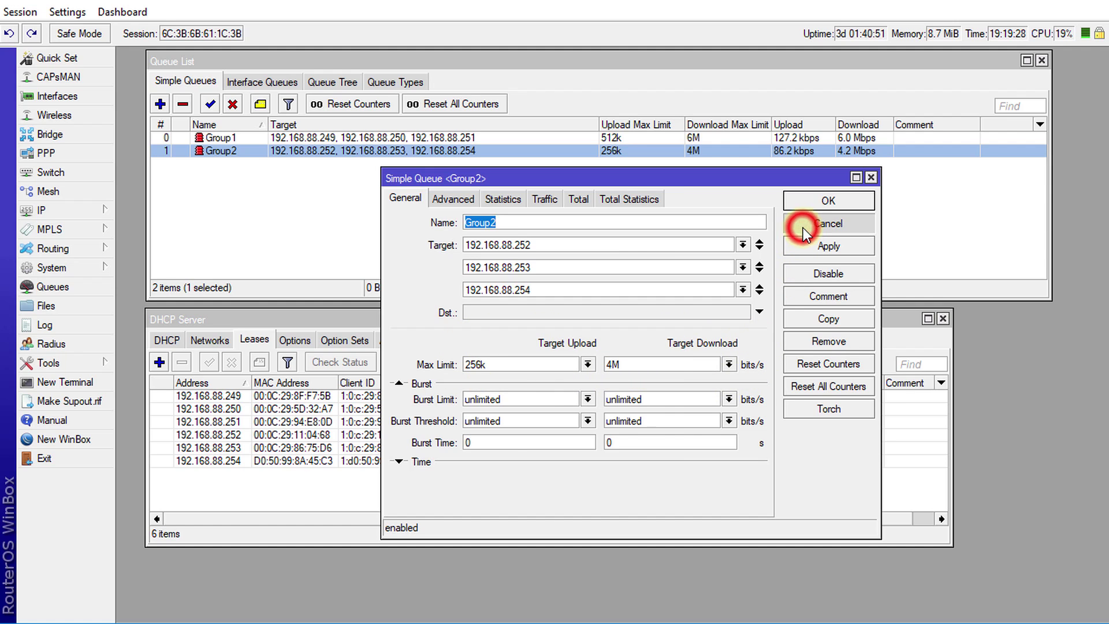
left_click(422, 138)
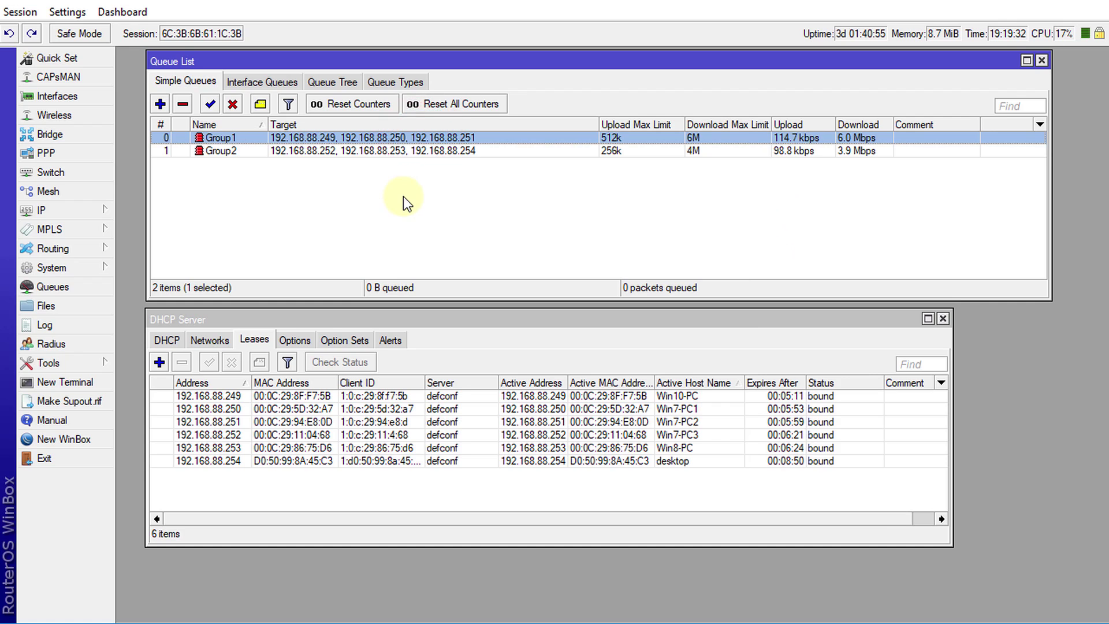